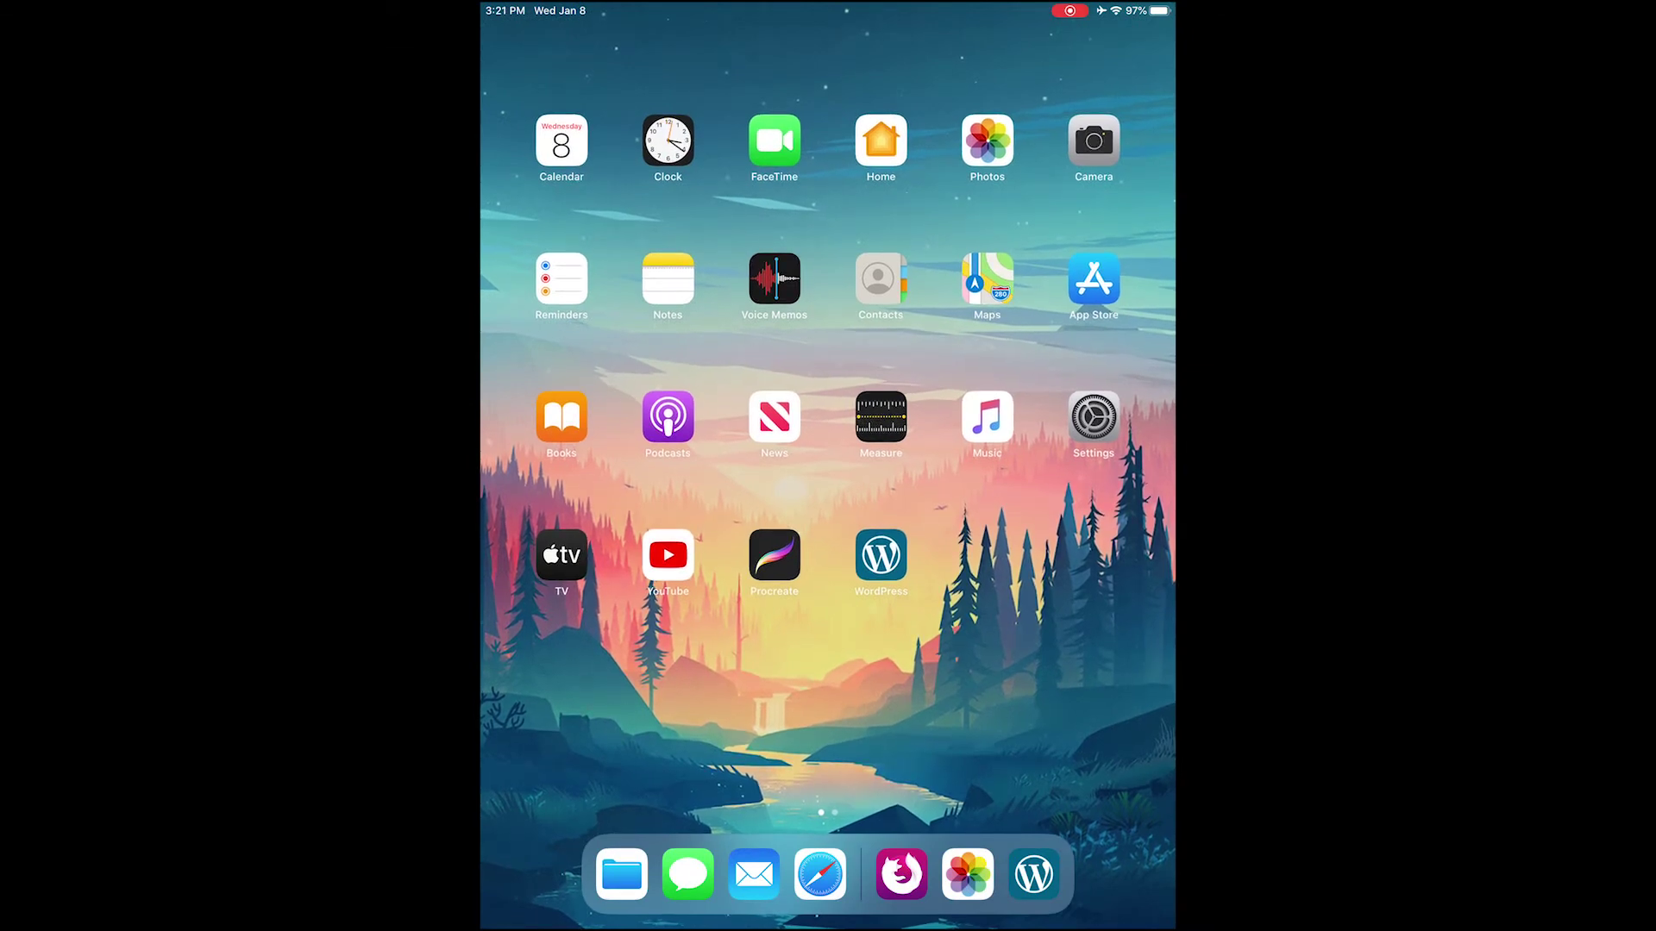
Launch the WordPress app from the iPad home screen to reach its welcome screen
click(880, 556)
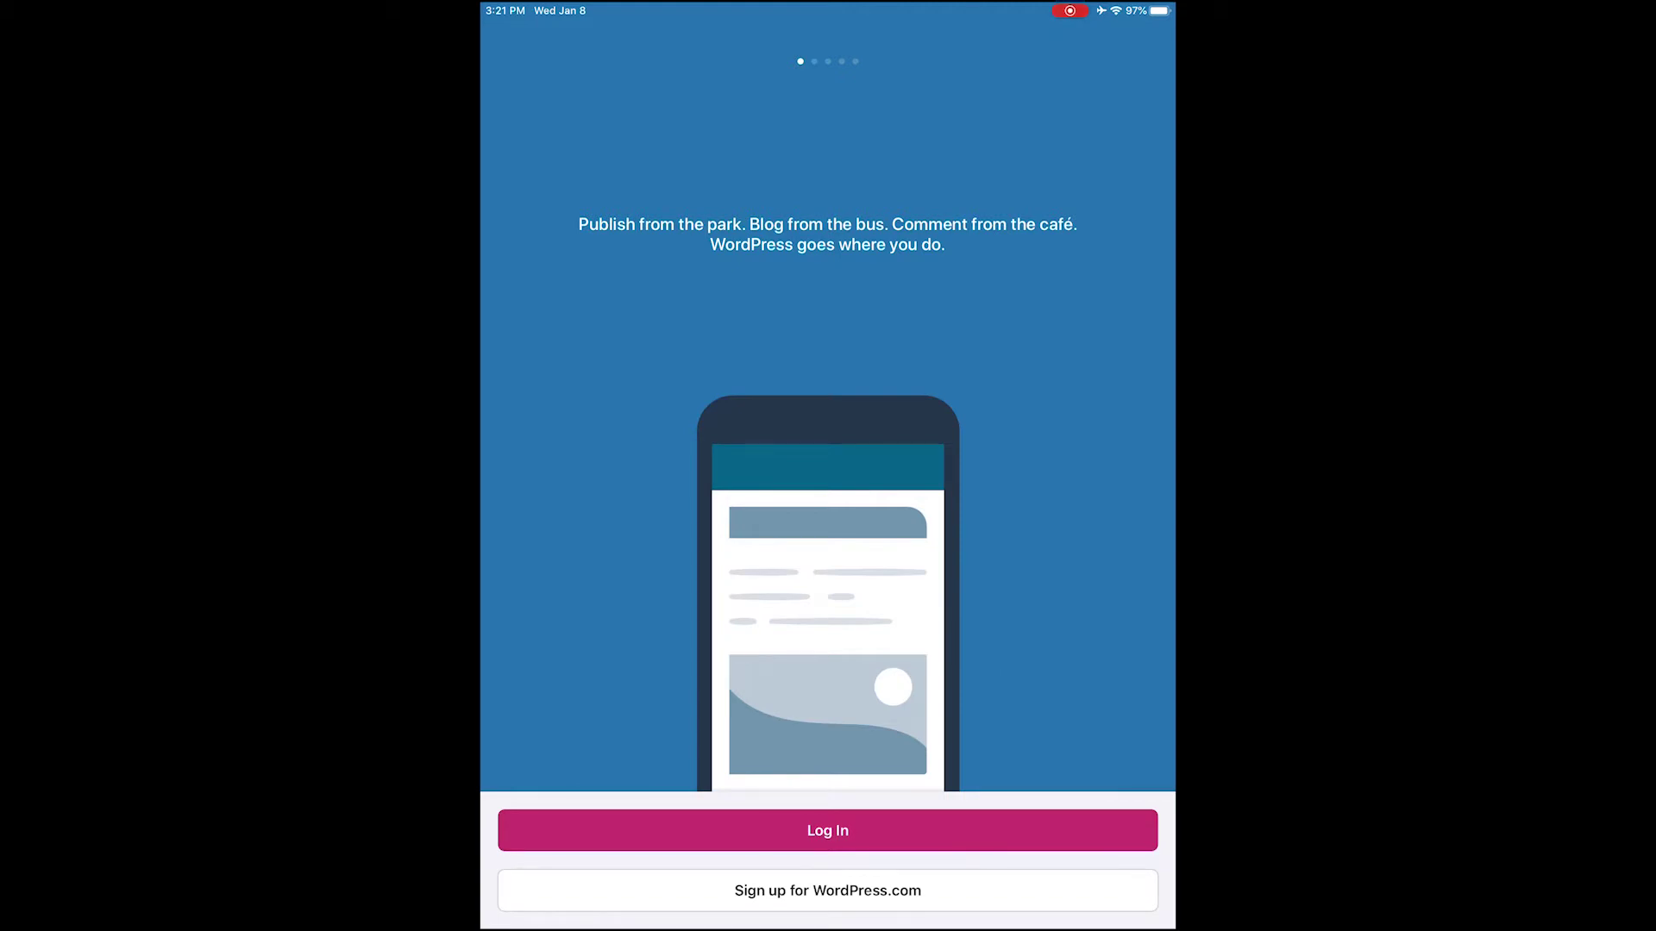
Start a site-address login with selfhosted-no-jetpack.mystagingwebsite.com
click(827, 830)
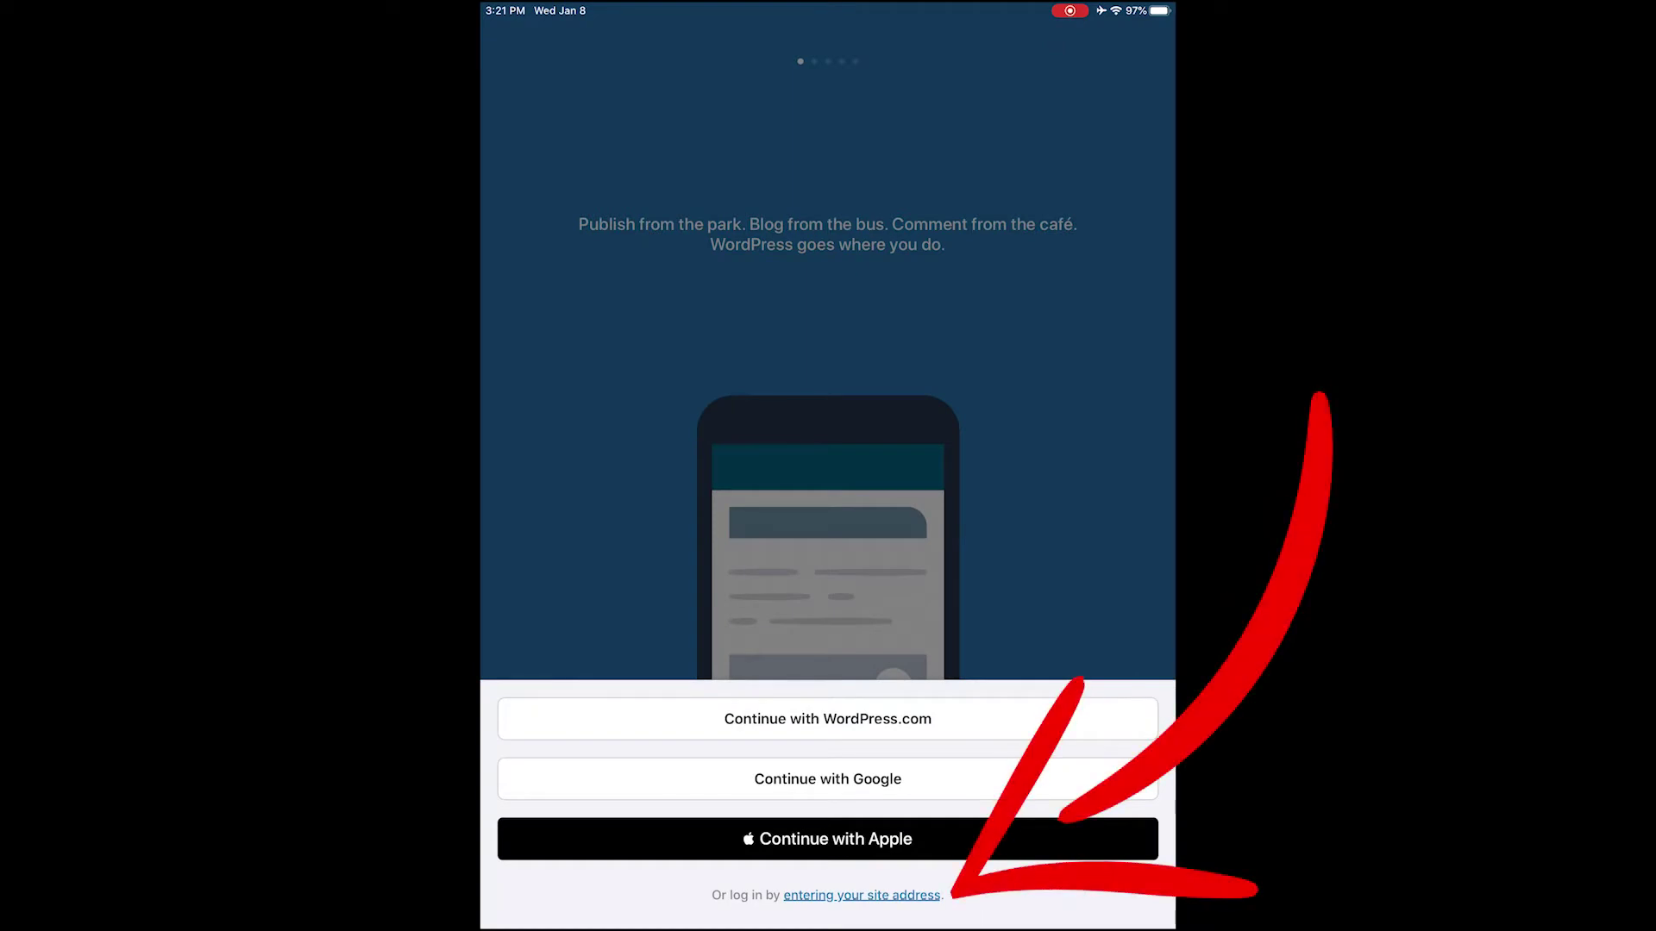
click(862, 895)
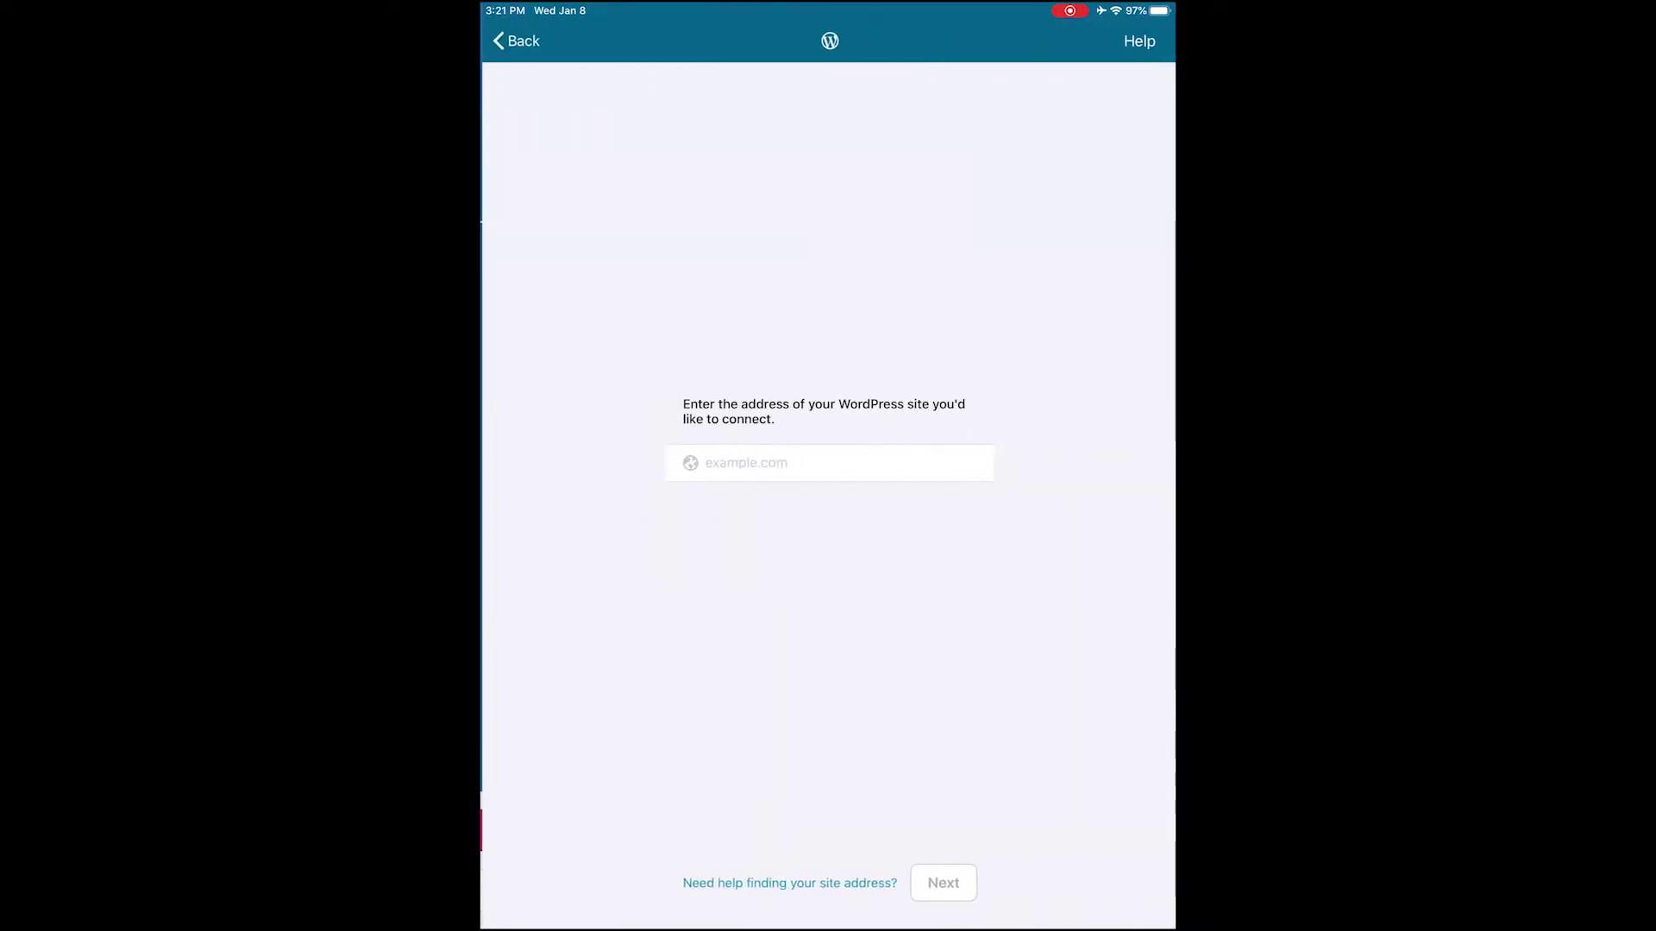
click(829, 463)
text(self)
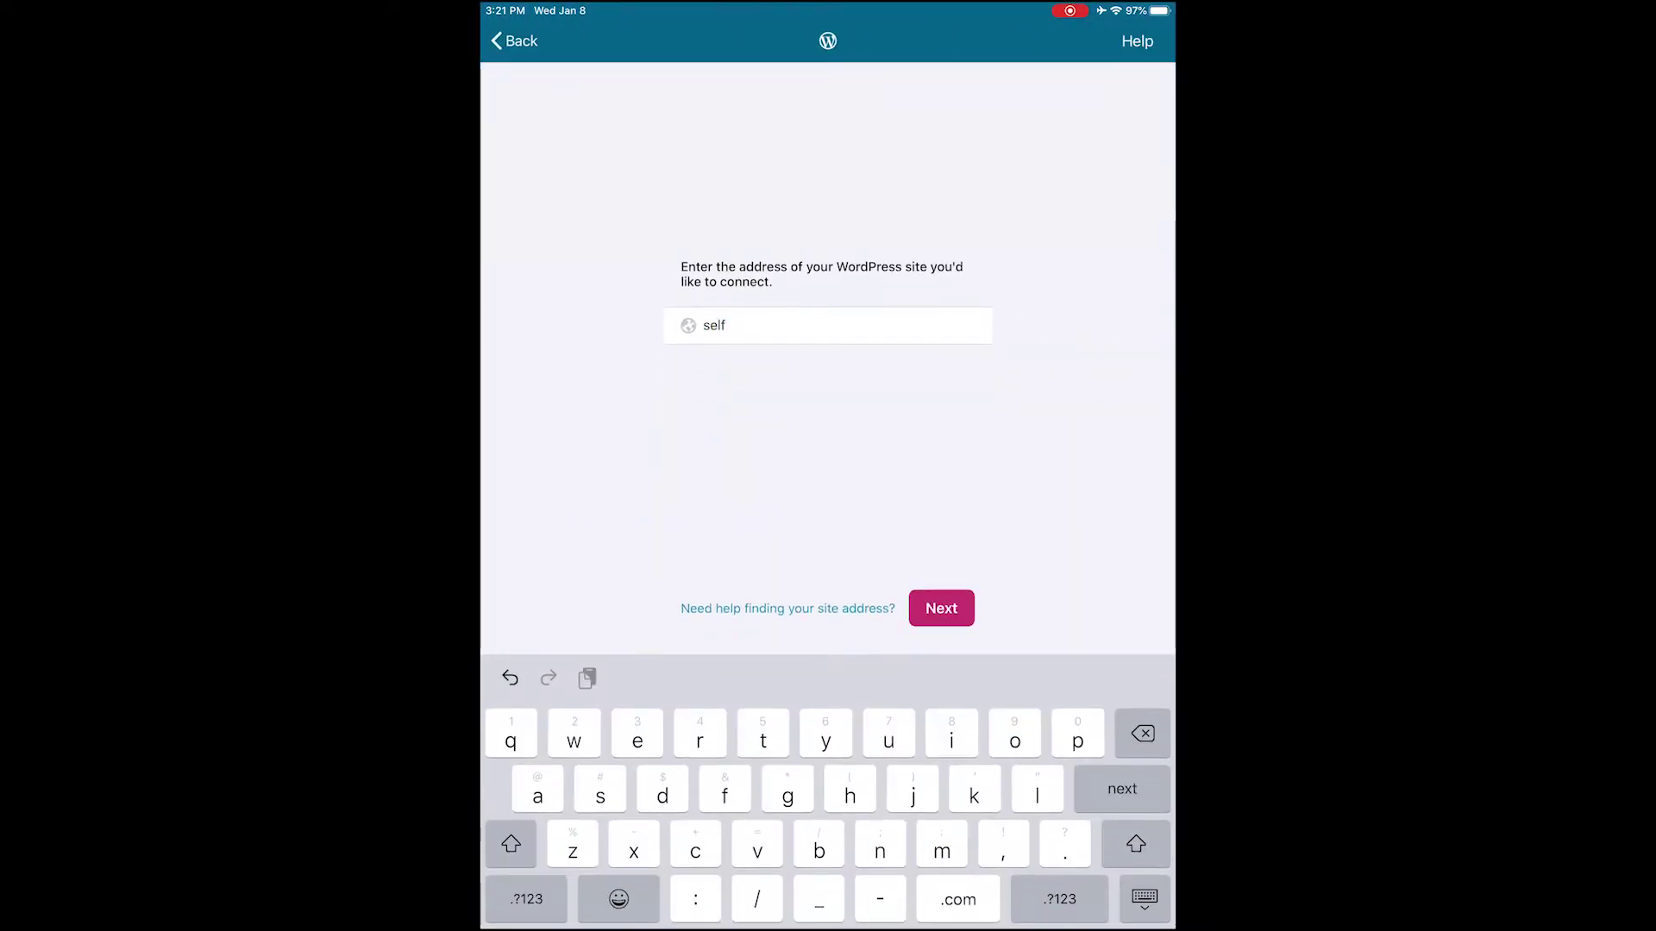
text(hosted-no-jetpack.mystagingwebsite.com)
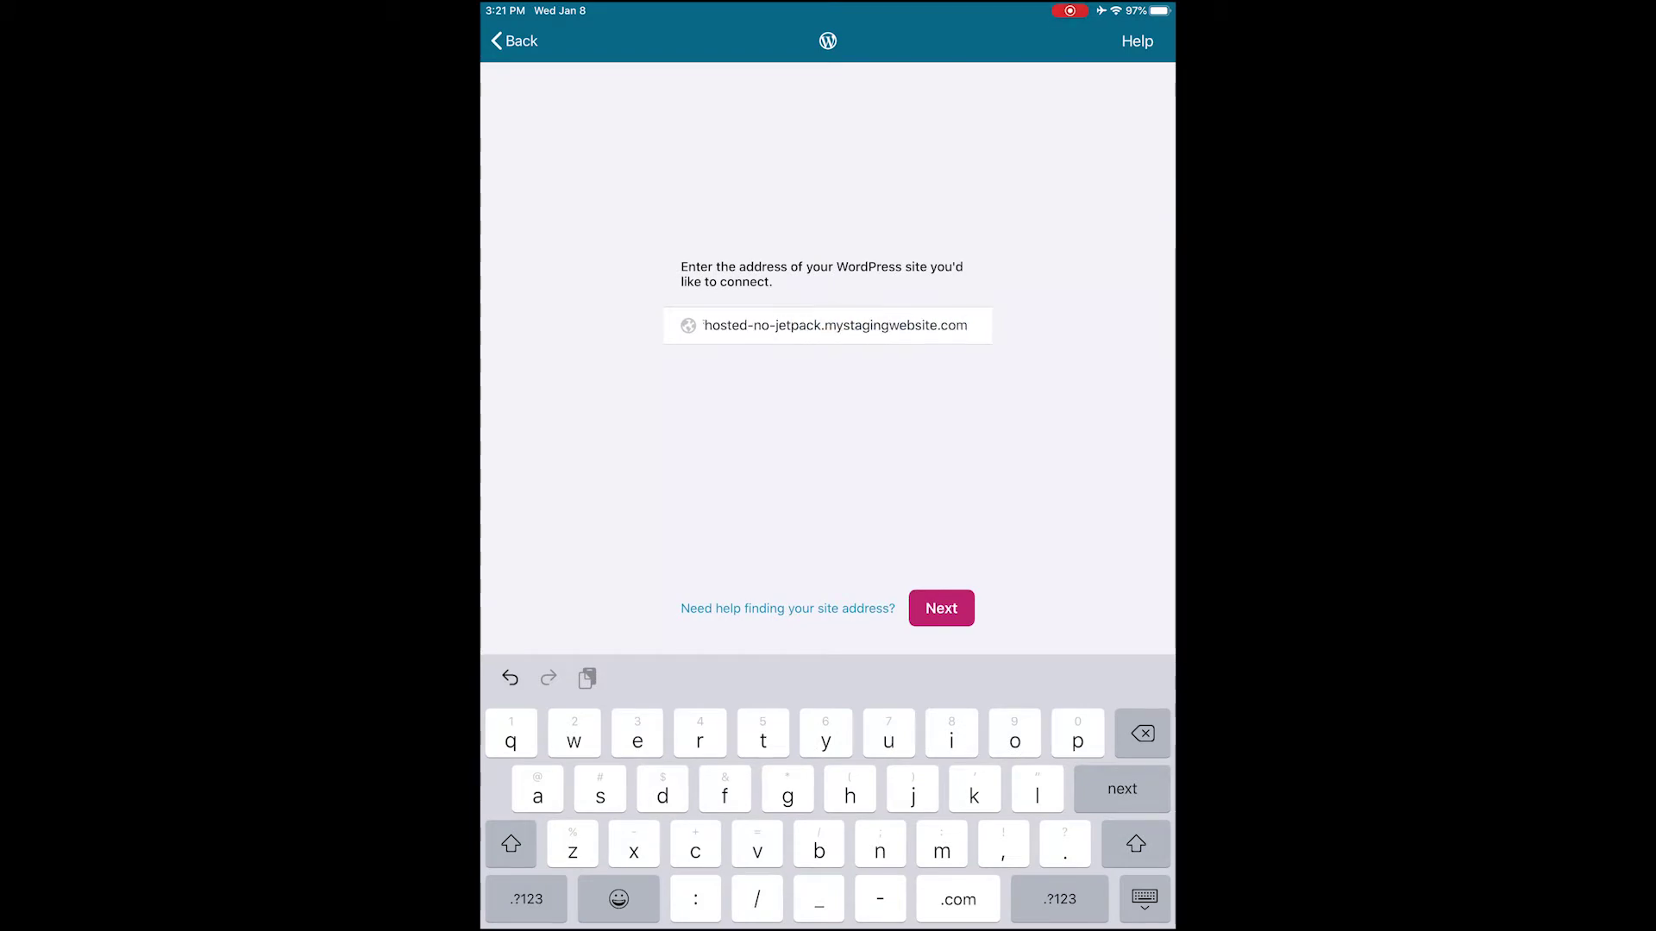
click(941, 608)
Enter the site account's username and password and submit the login
text(rudysaurus)
click(828, 369)
click(942, 619)
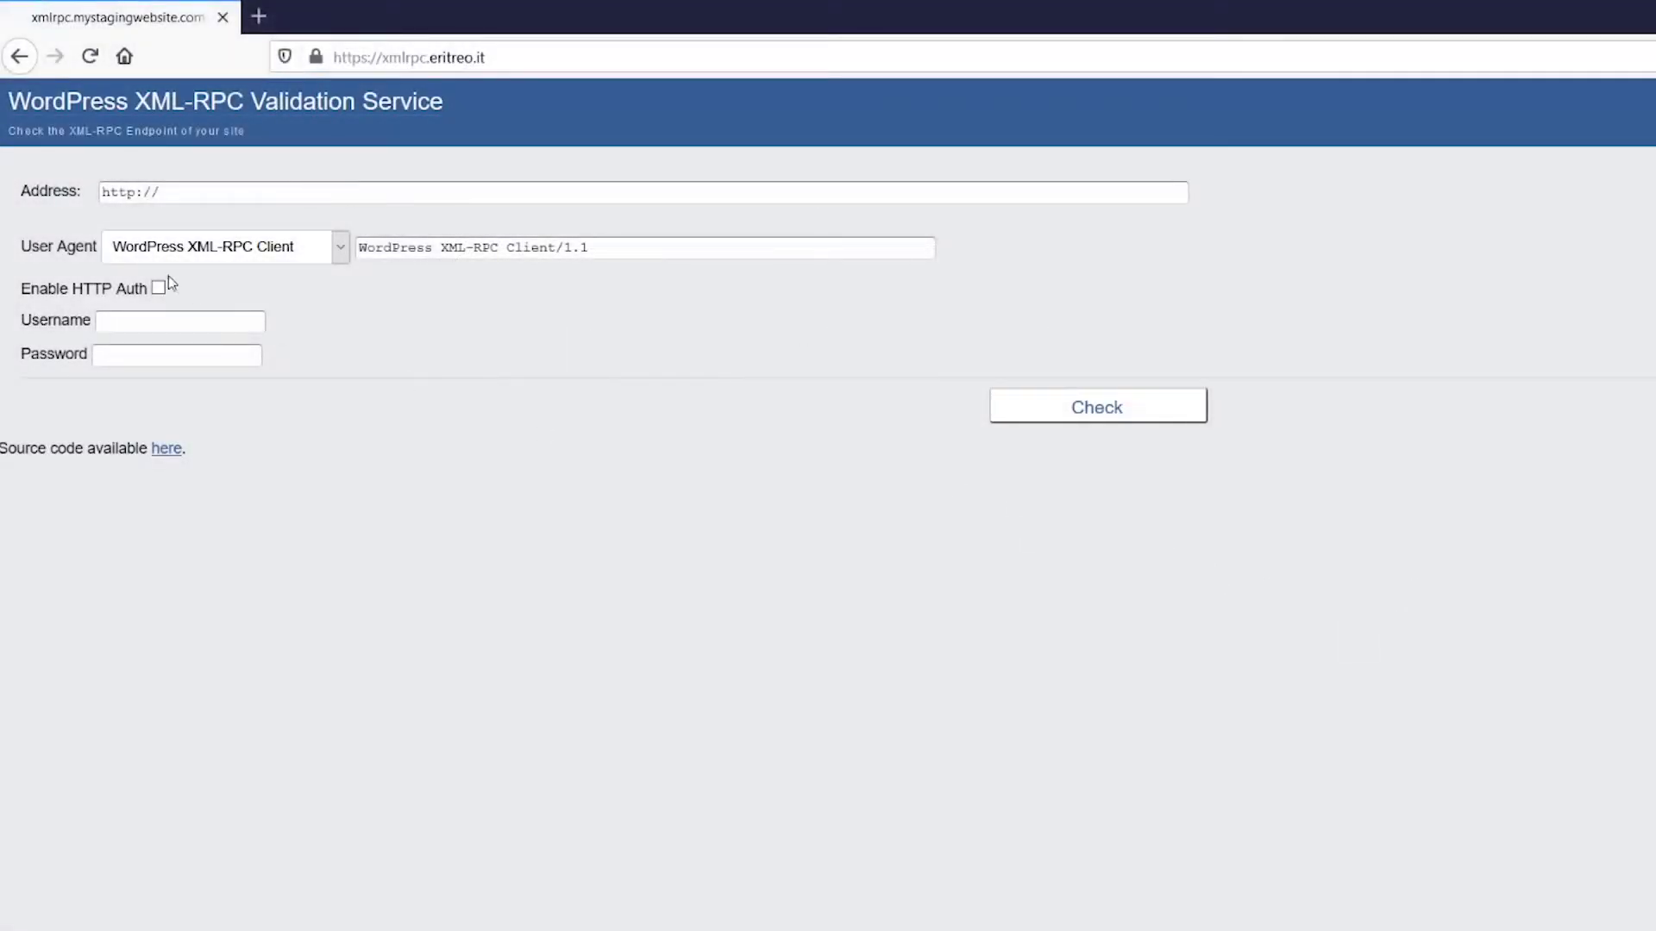
Paste the site address into the validator, run the check, and highlight the 405 'XML-RPC services are disabled' error
triple_click(215, 195)
text(https://selfhosted-no-jetpack.mystagingwebsite.com)
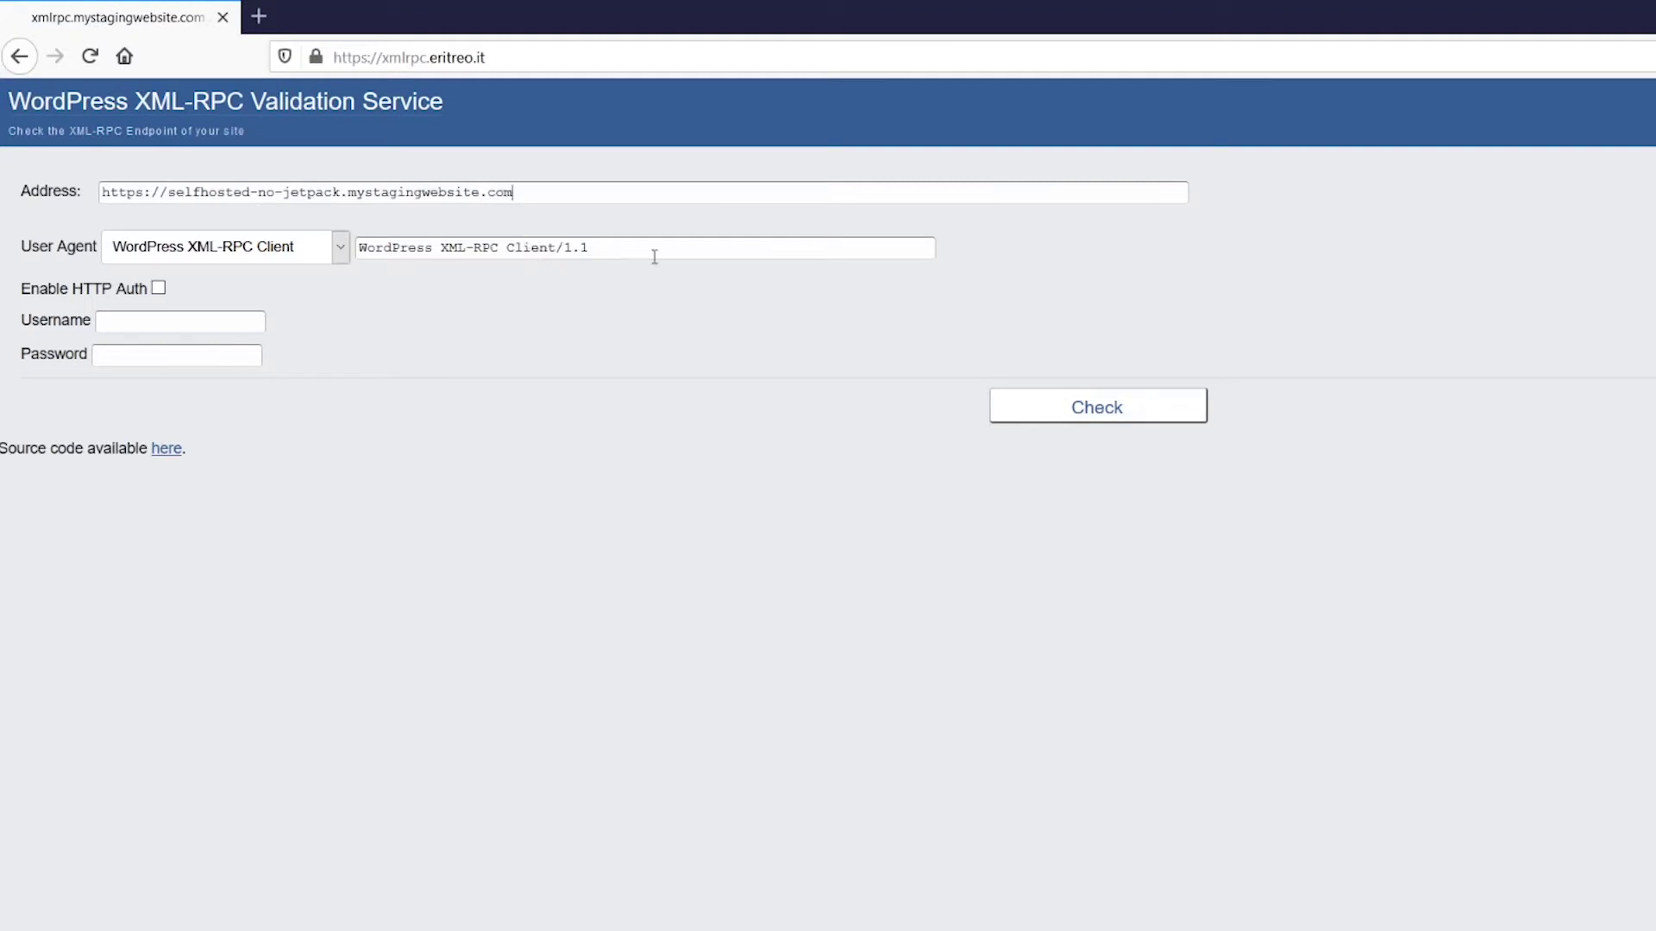
click(1102, 418)
drag(556, 251, 39, 257)
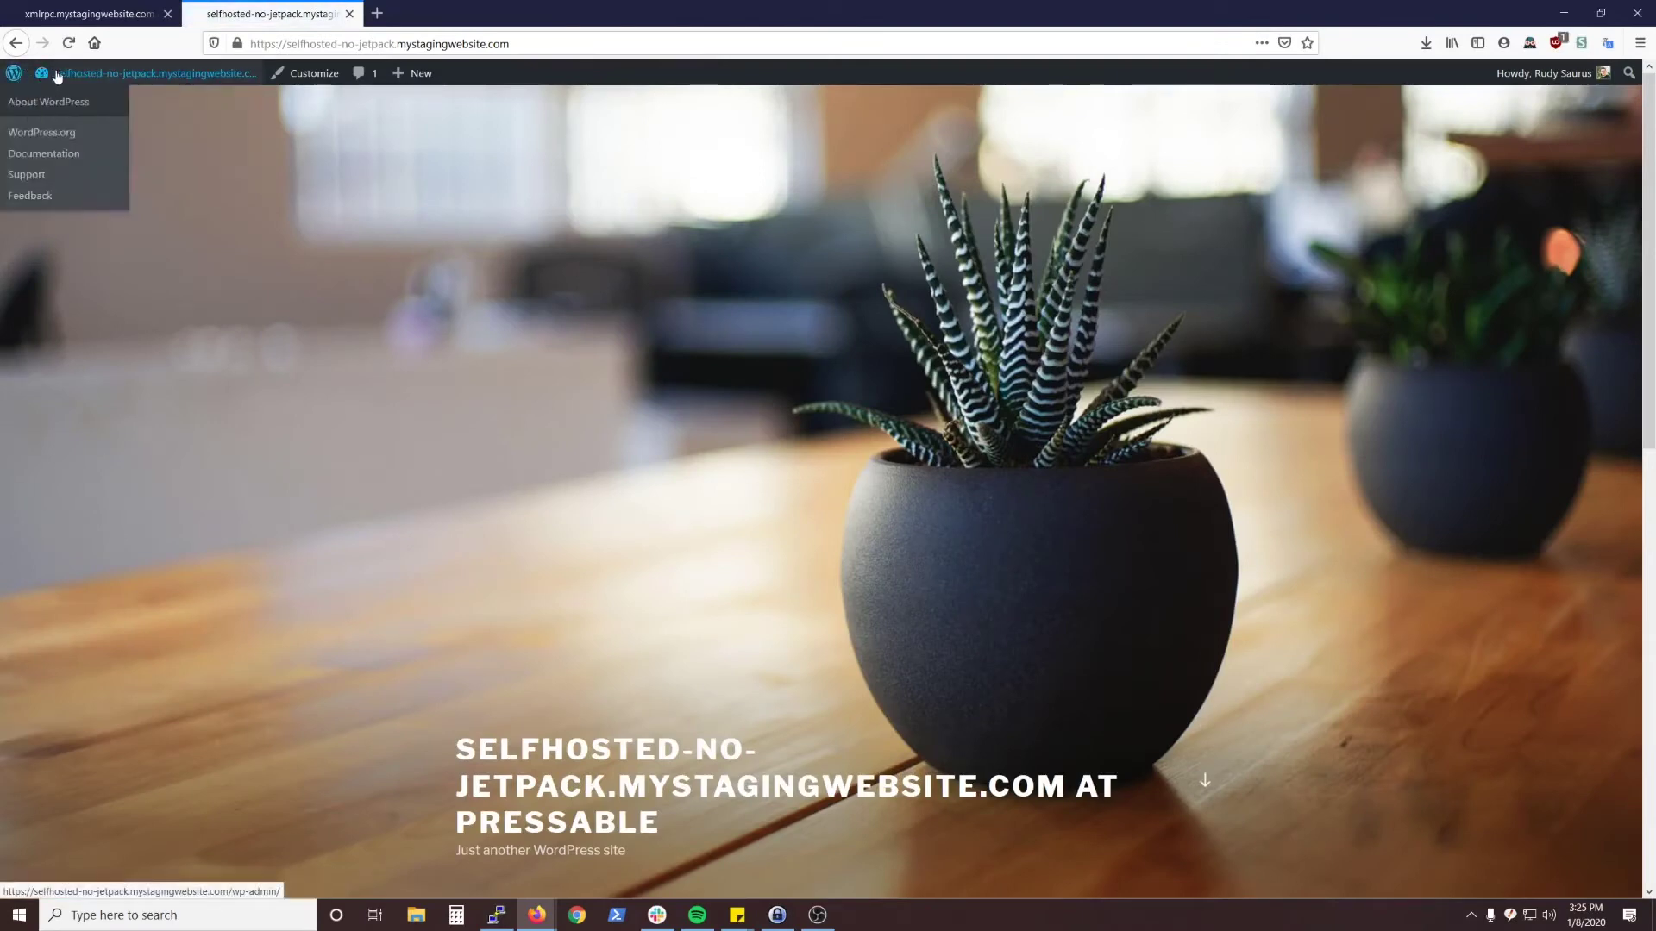
Deactivate the Disable XML-RPC plugin from Dashboard > Plugins and return to the validator tab
click(60, 102)
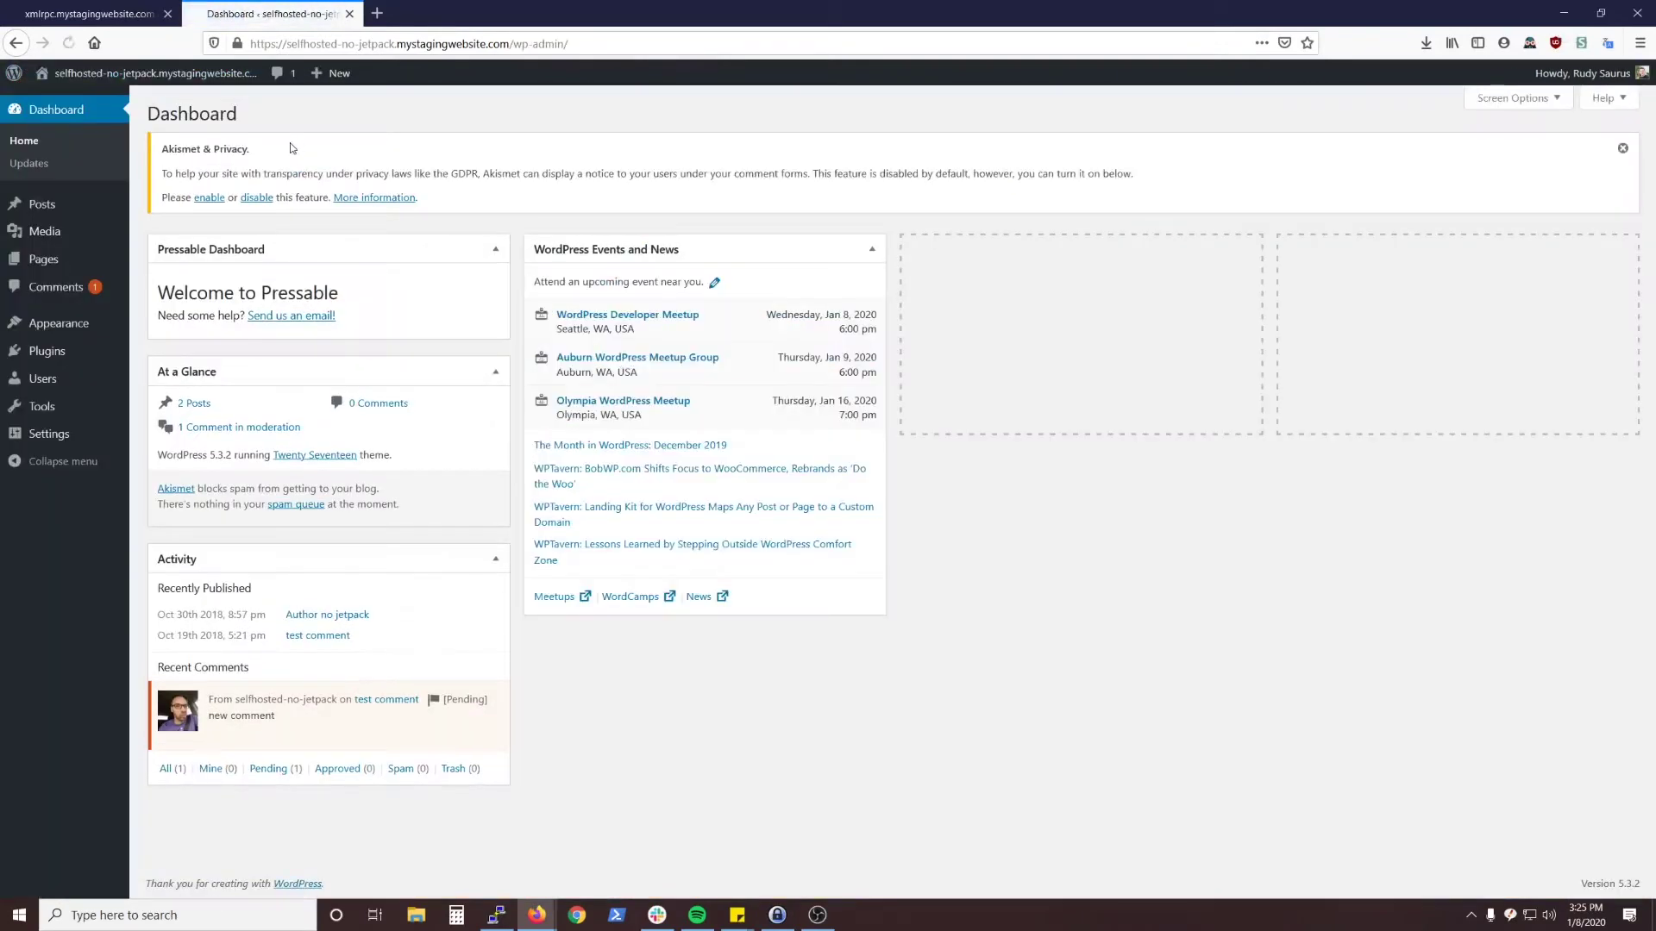
click(82, 362)
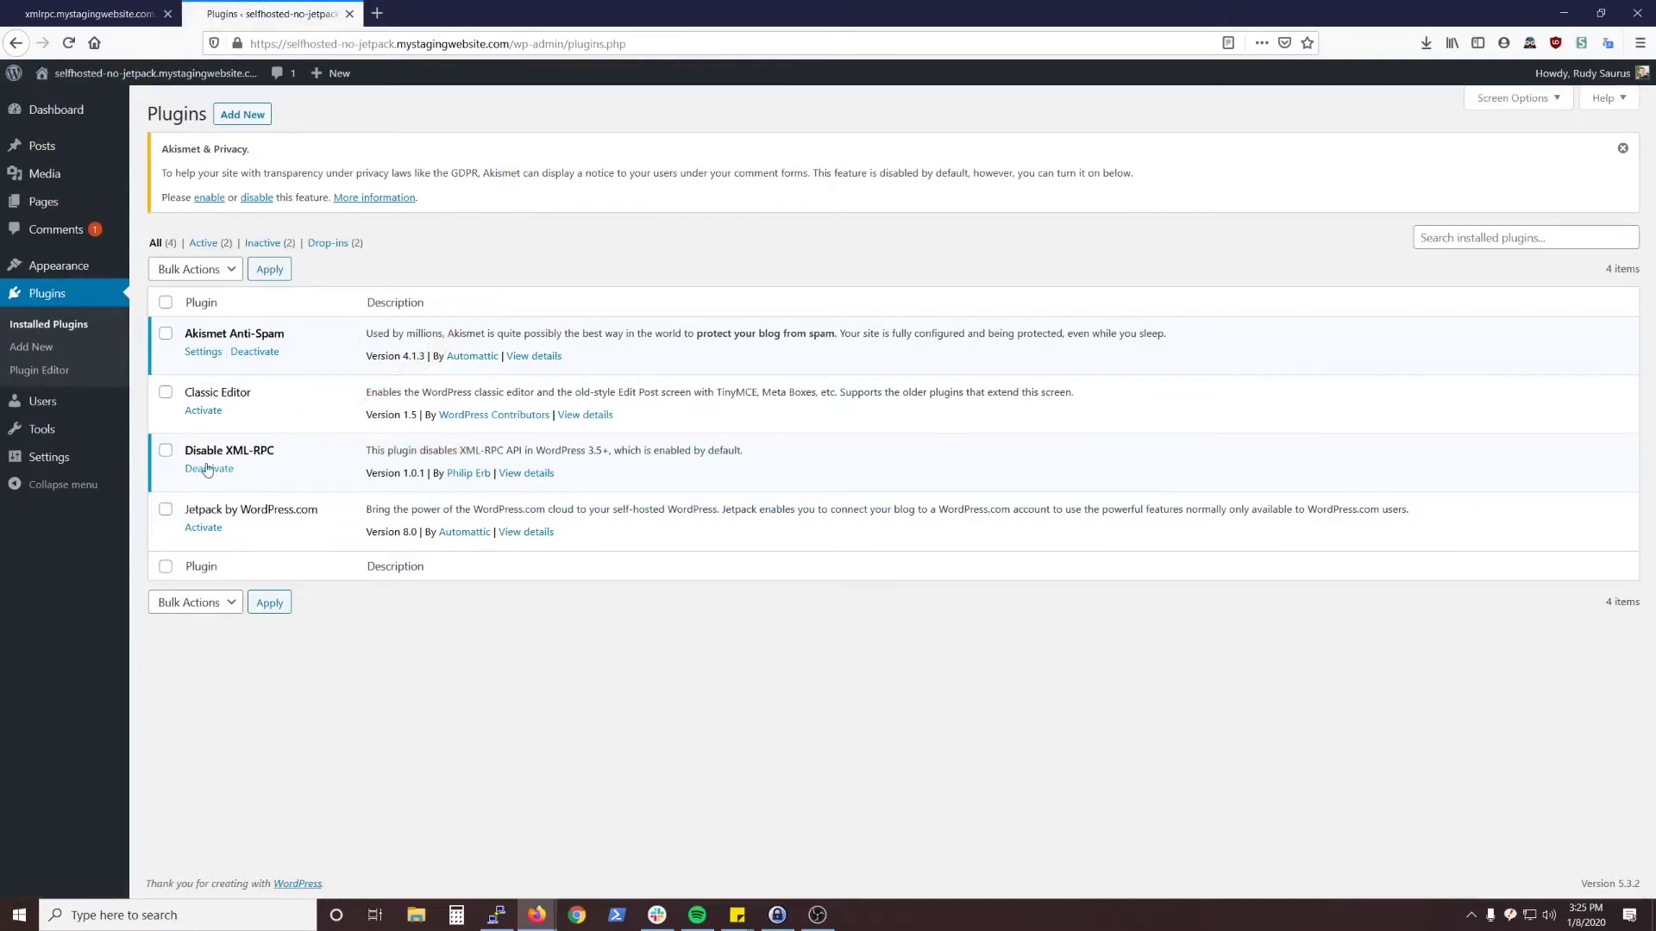
click(207, 468)
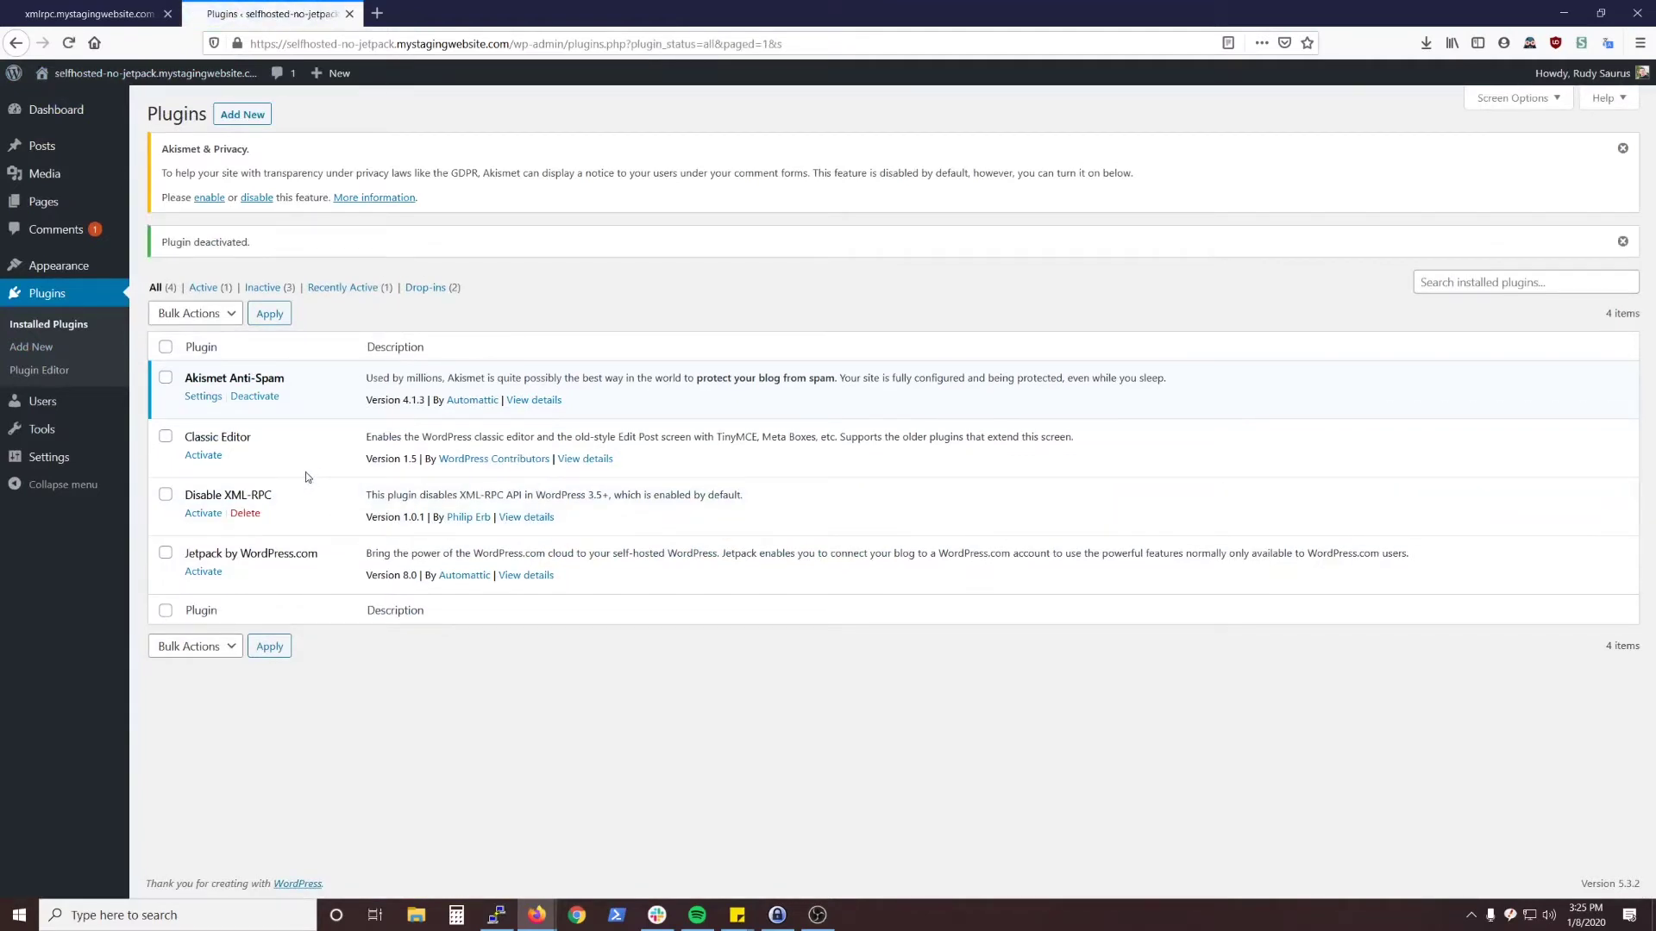
click(111, 7)
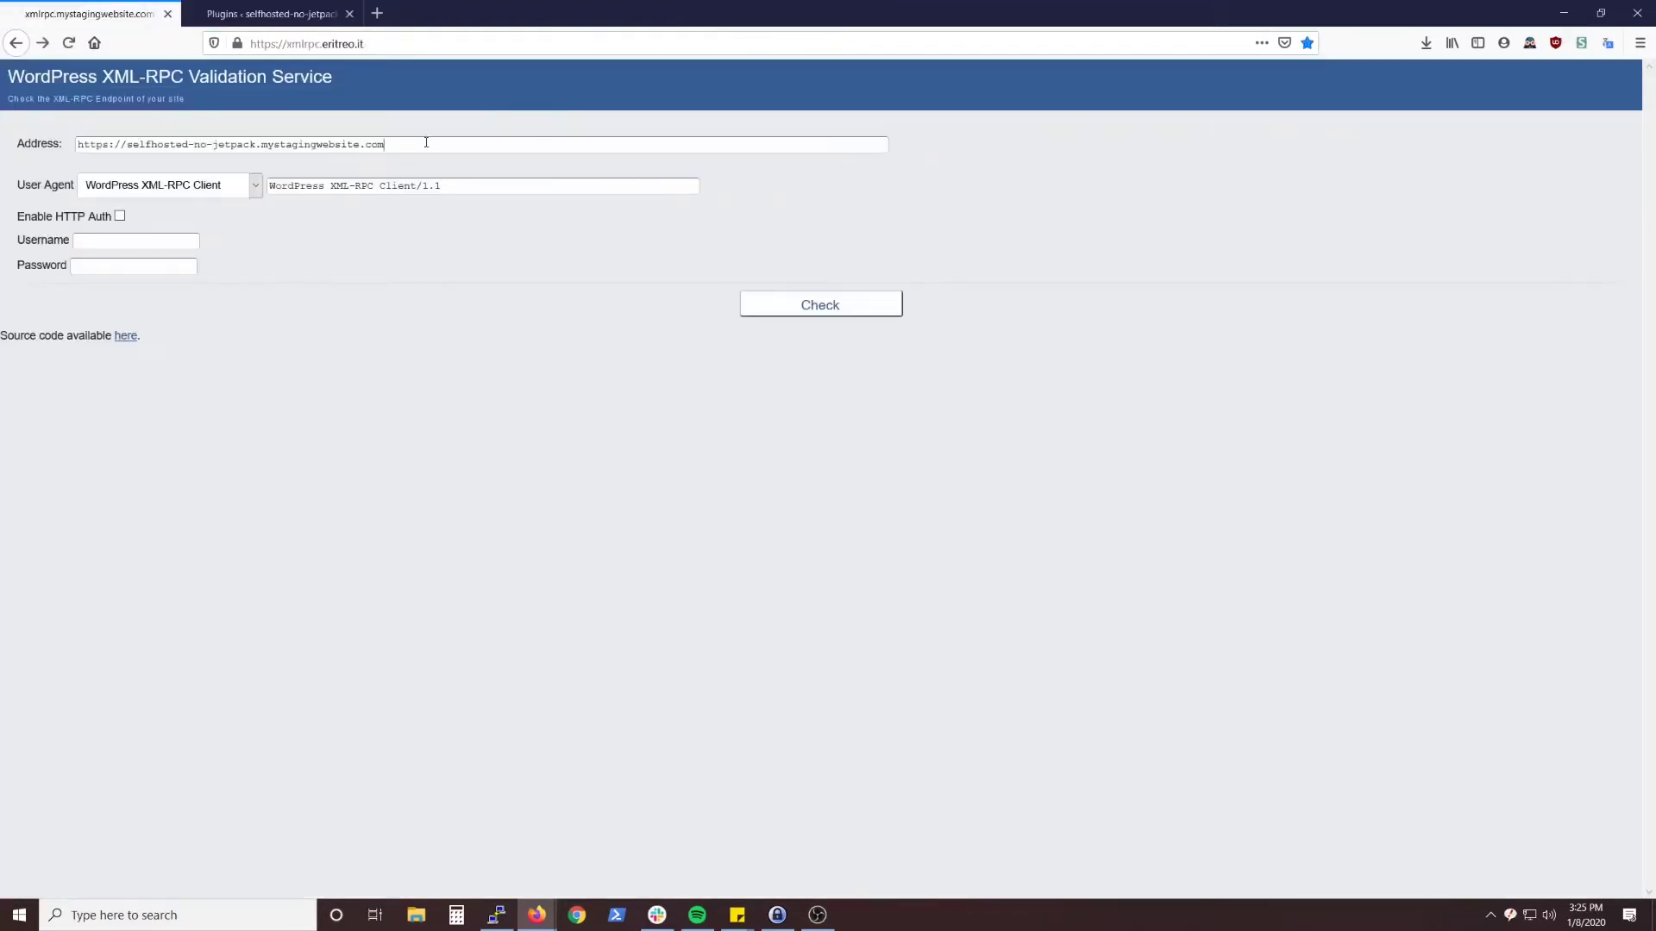
Rerun the check and highlight the passing message, then enter the site address in the iPad app
key(Return)
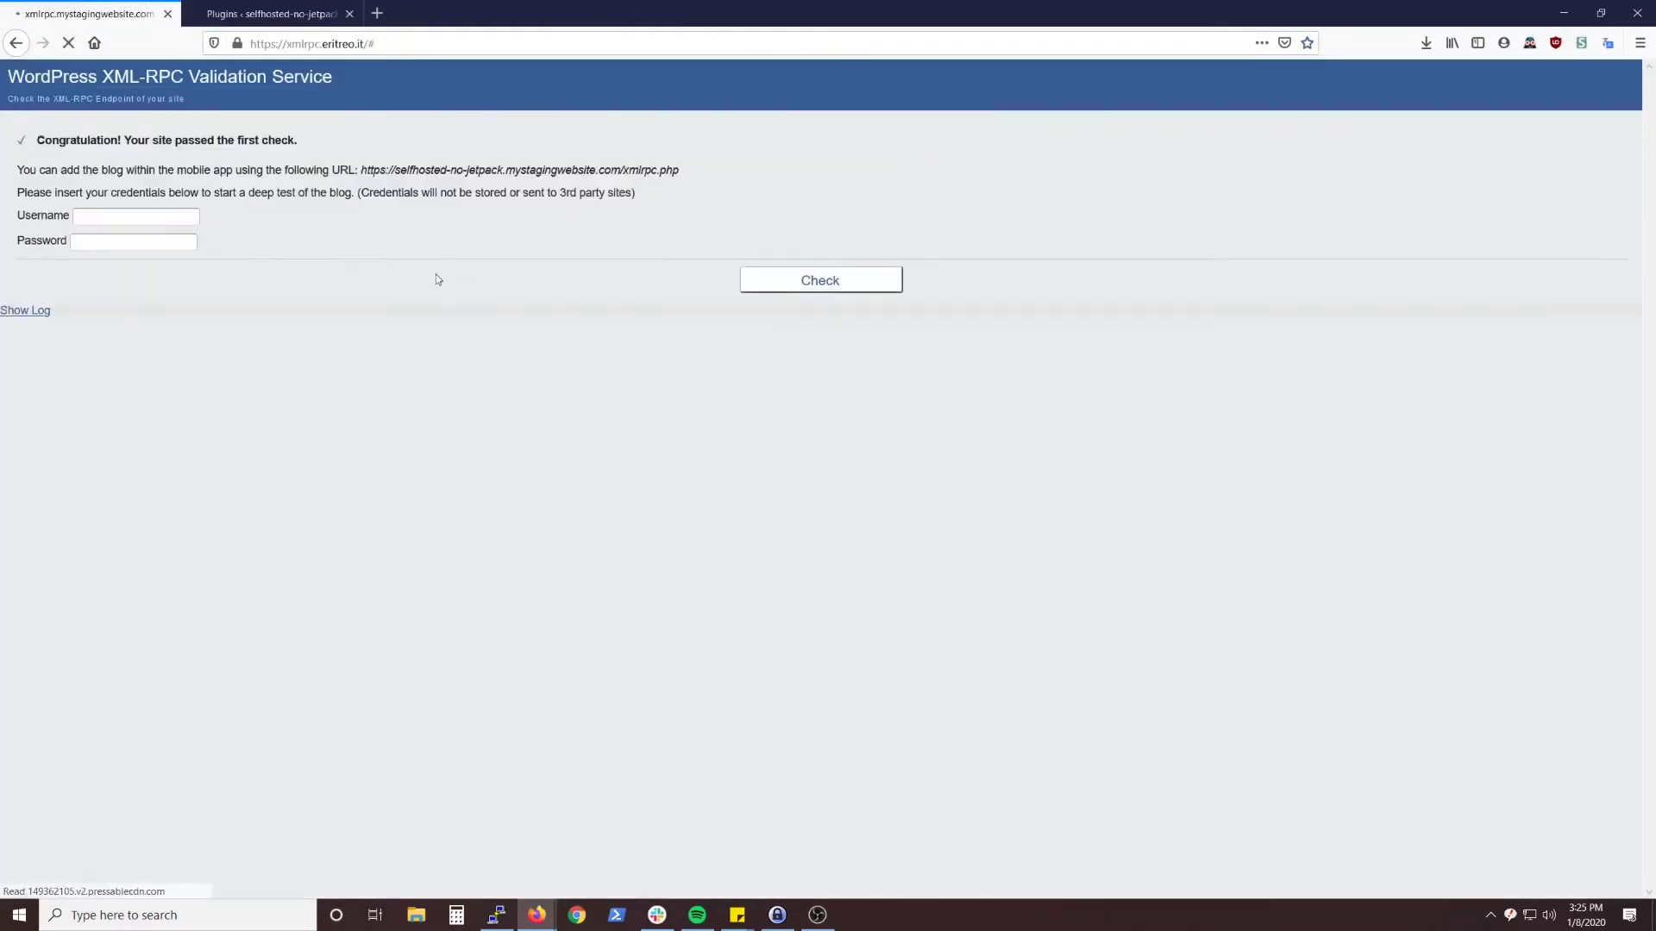
drag(33, 136, 706, 215)
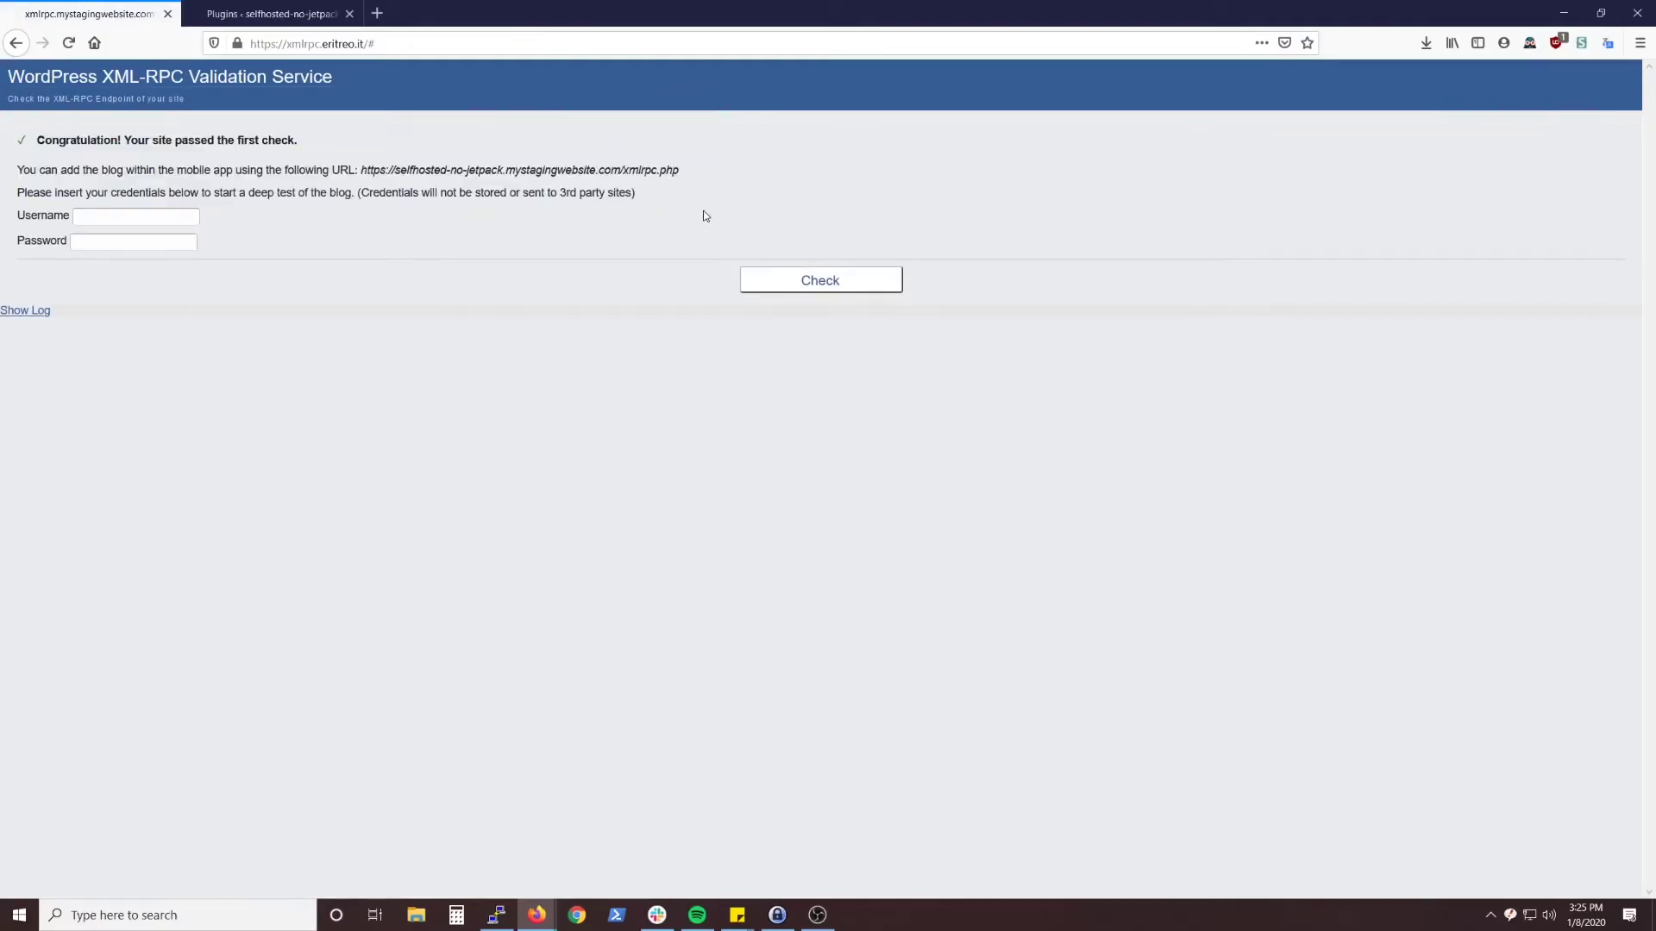
text(selfhosted-no-jetpack.mystagingwebsite)
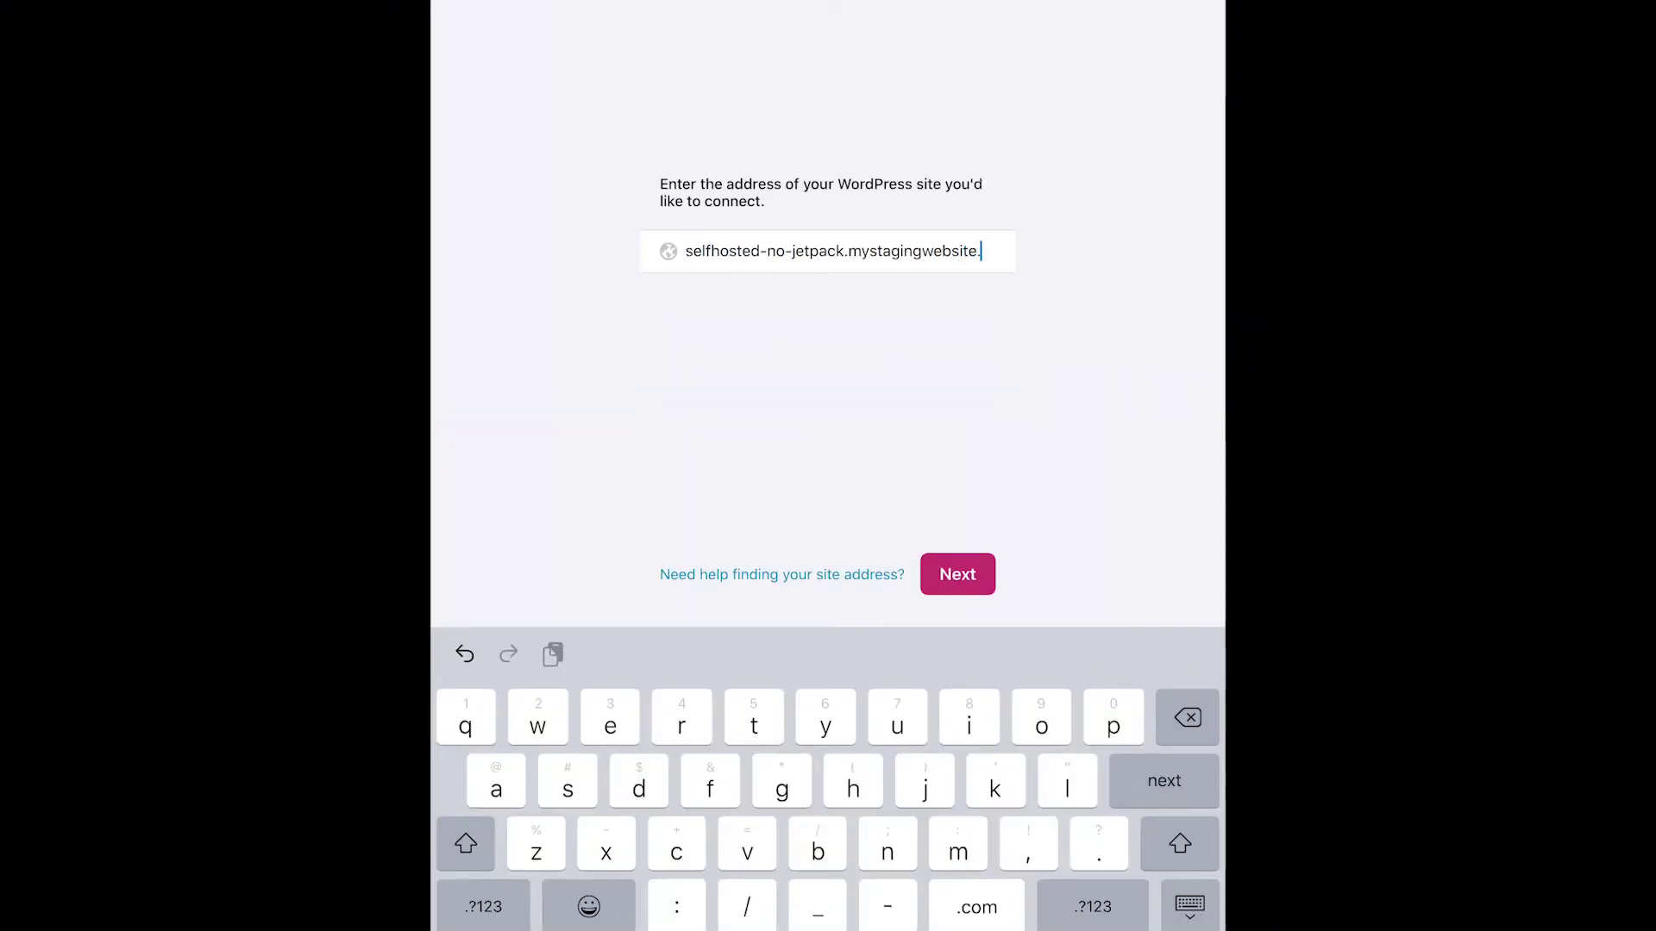
text(.com)
key(Return)
text(ru)
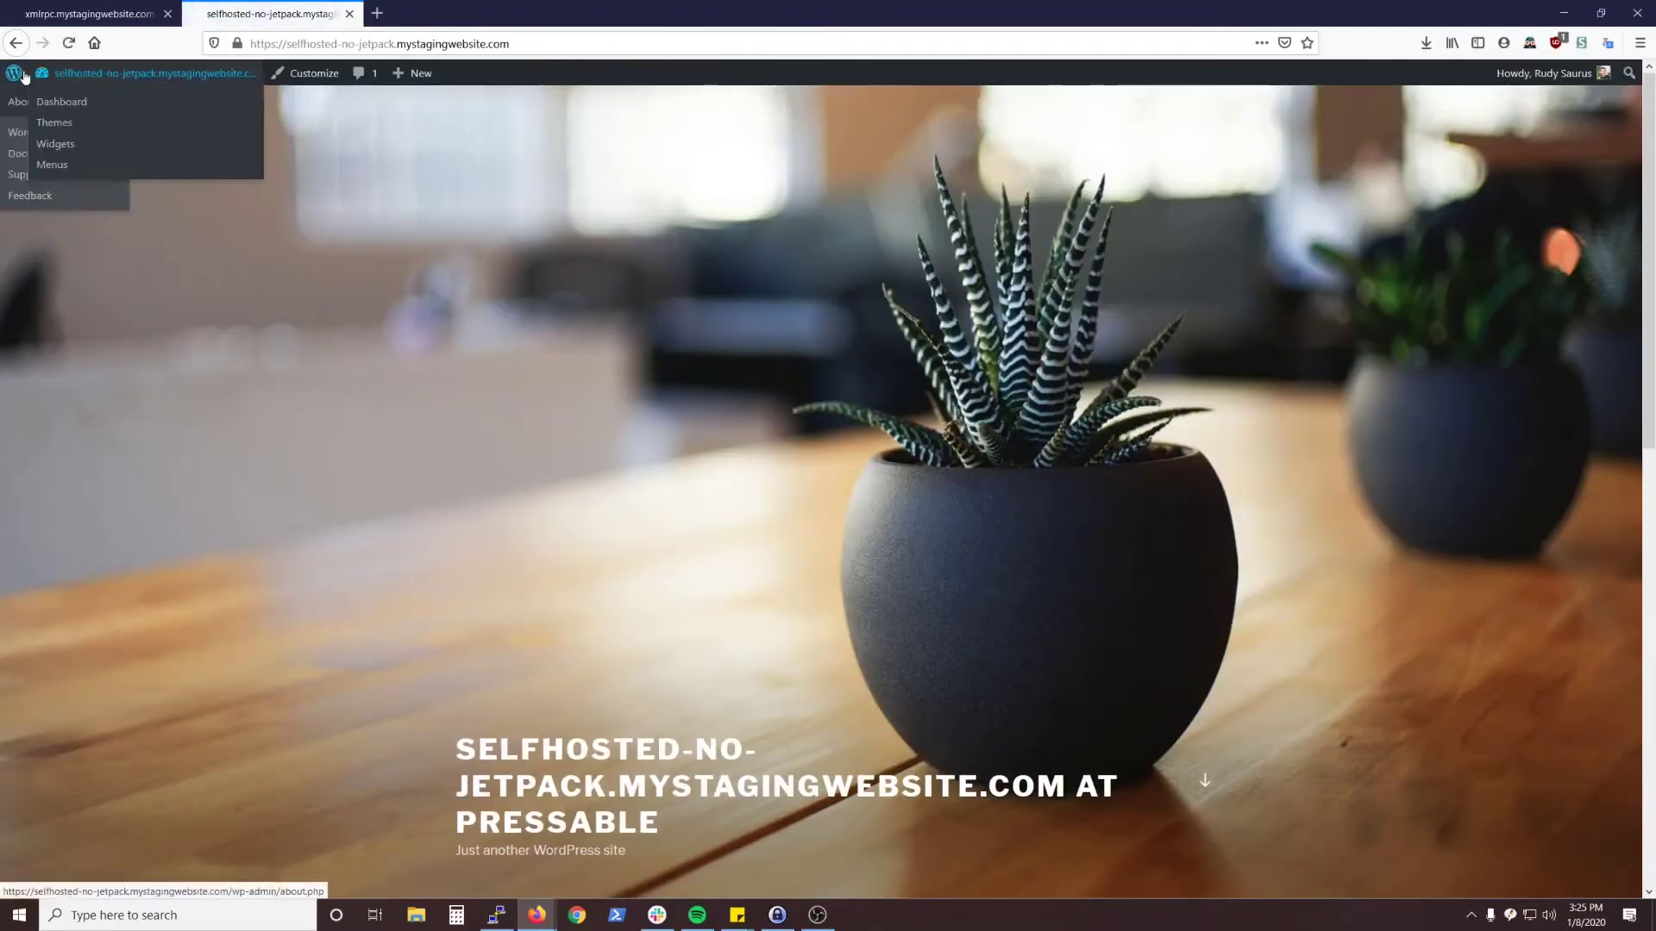
Deactivate the Disable XML-RPC plugin from Dashboard > Plugins
click(60, 102)
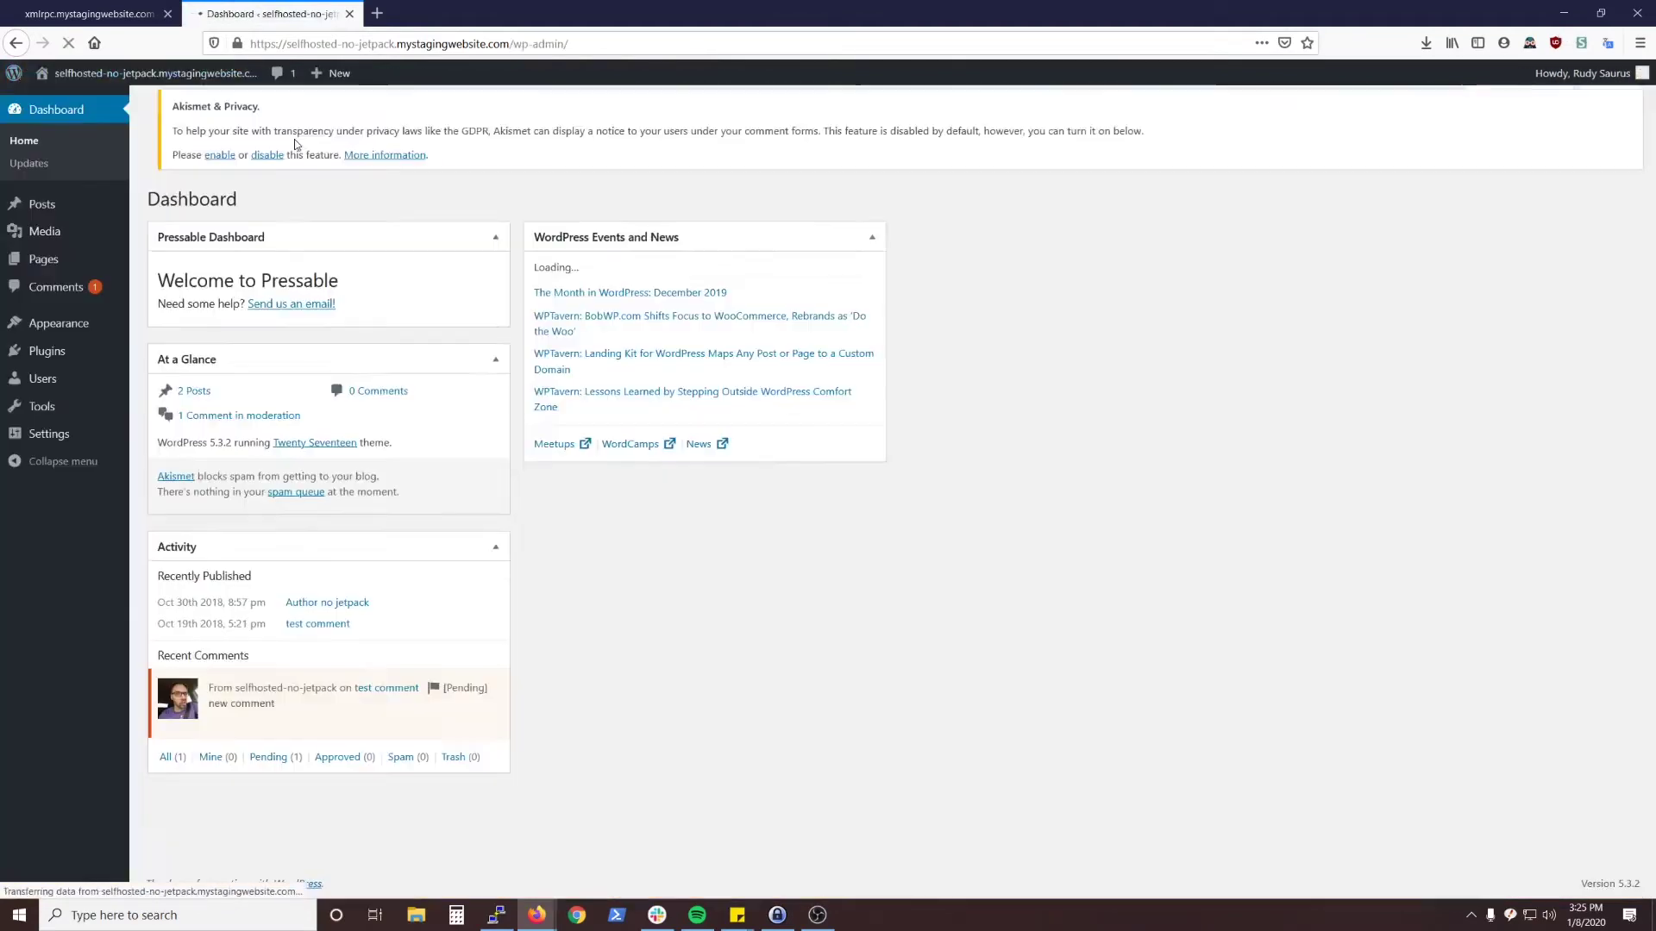
click(82, 363)
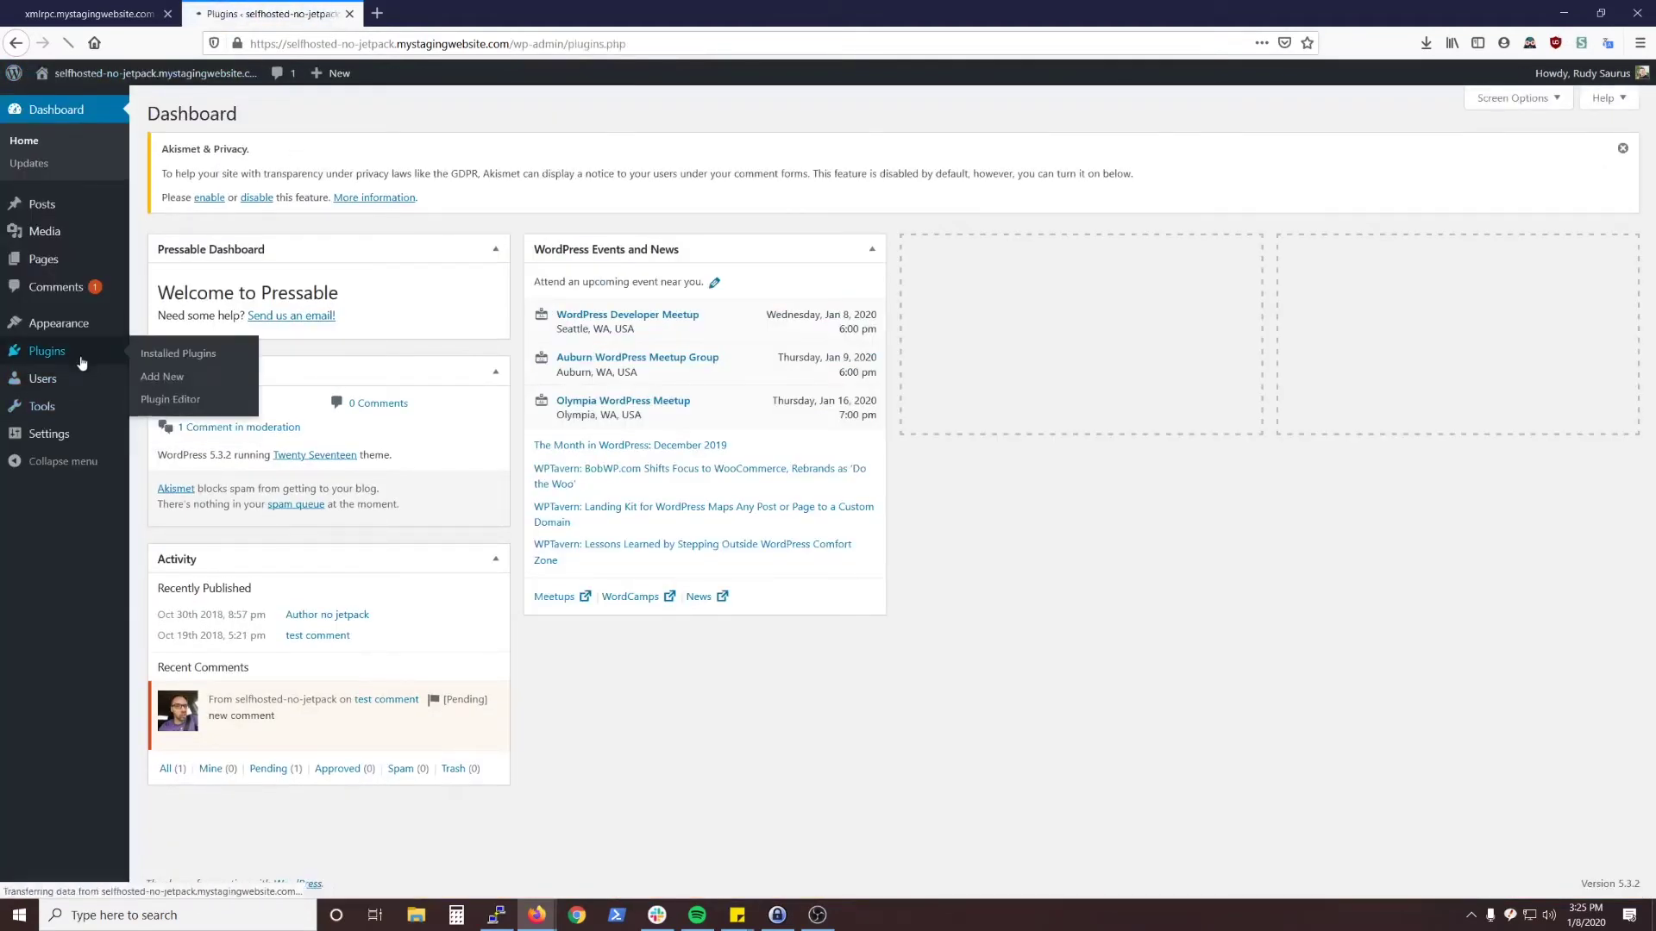
click(207, 470)
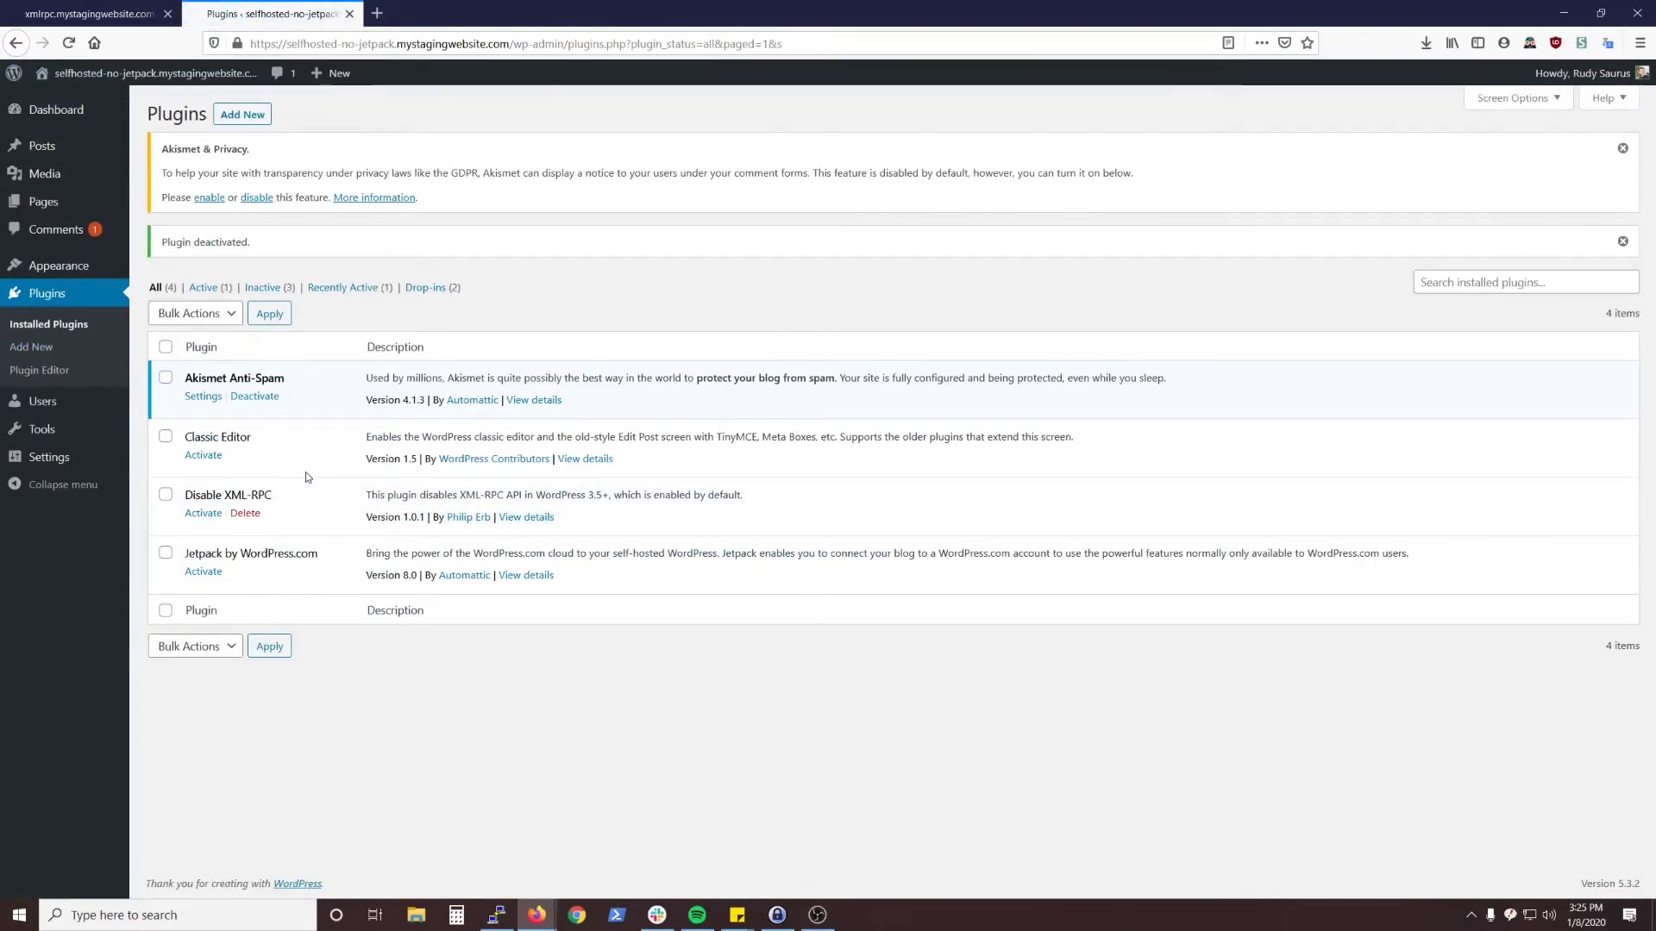
Rerun the validator check on its form and highlight the passing result text
click(117, 15)
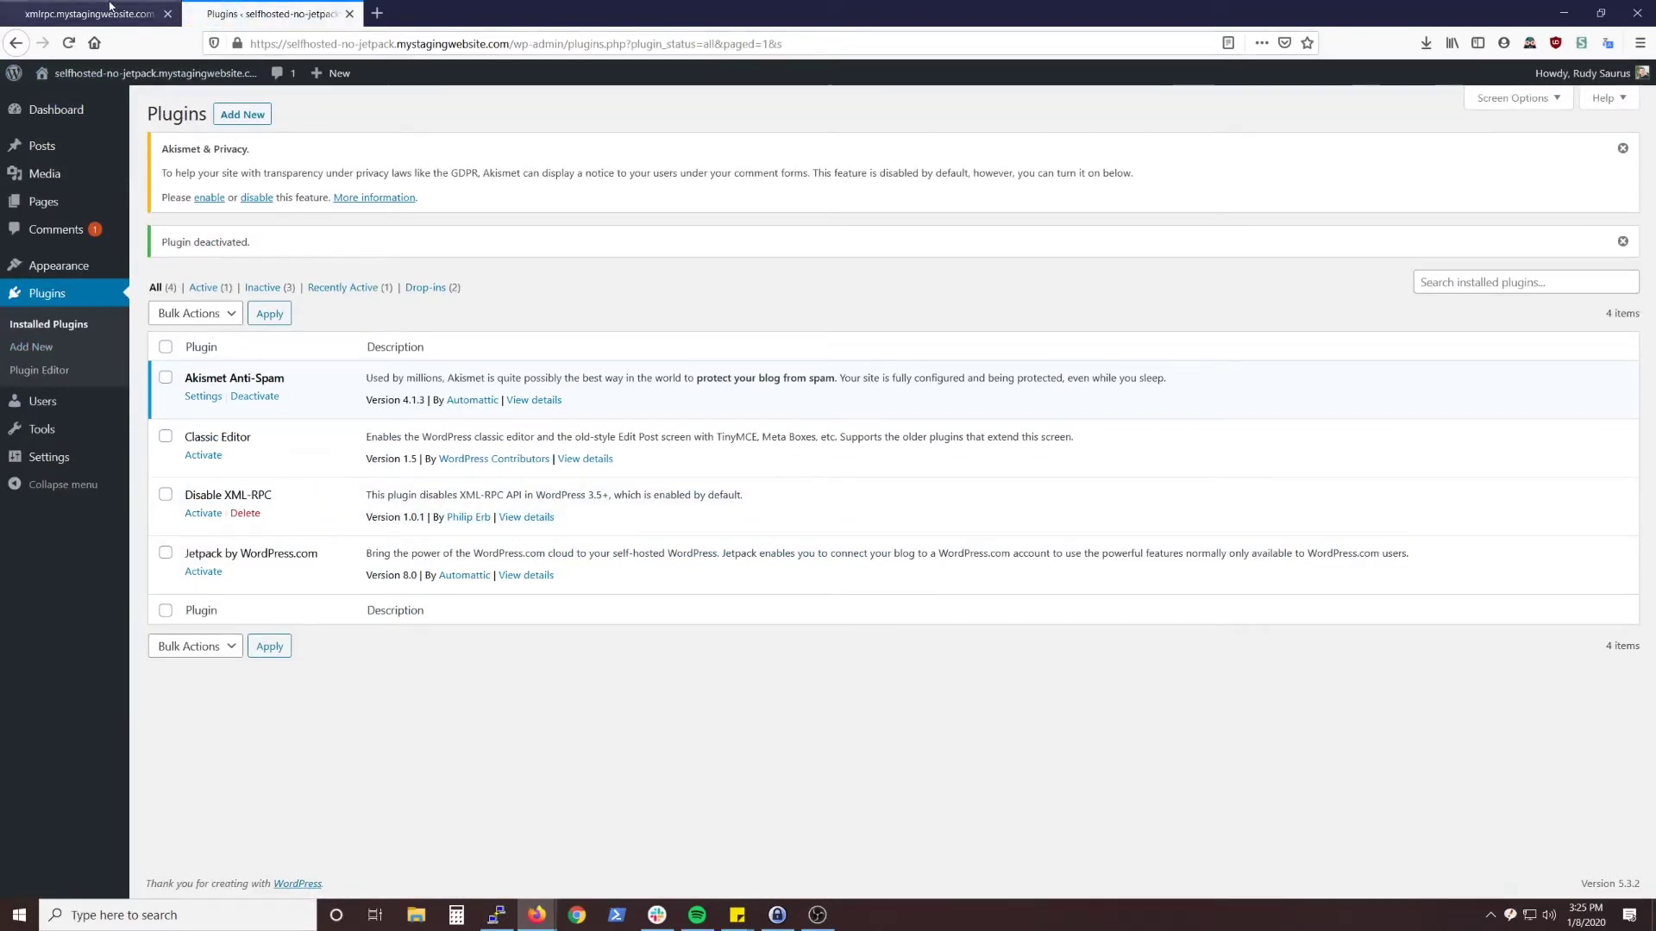
click(19, 47)
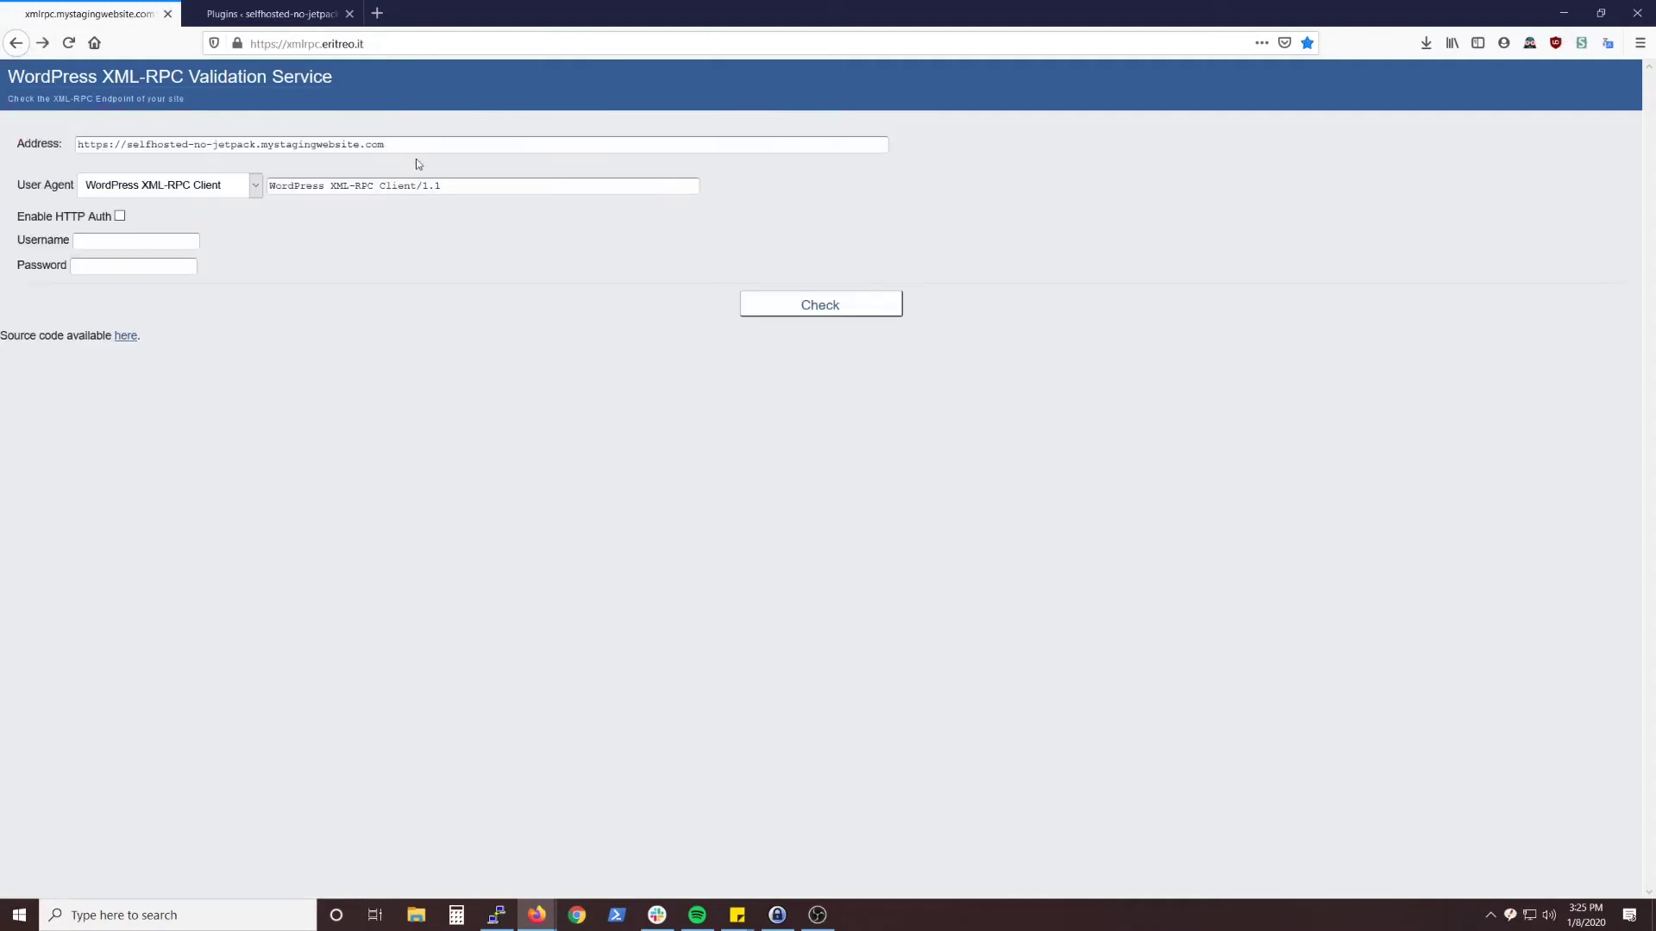
click(768, 312)
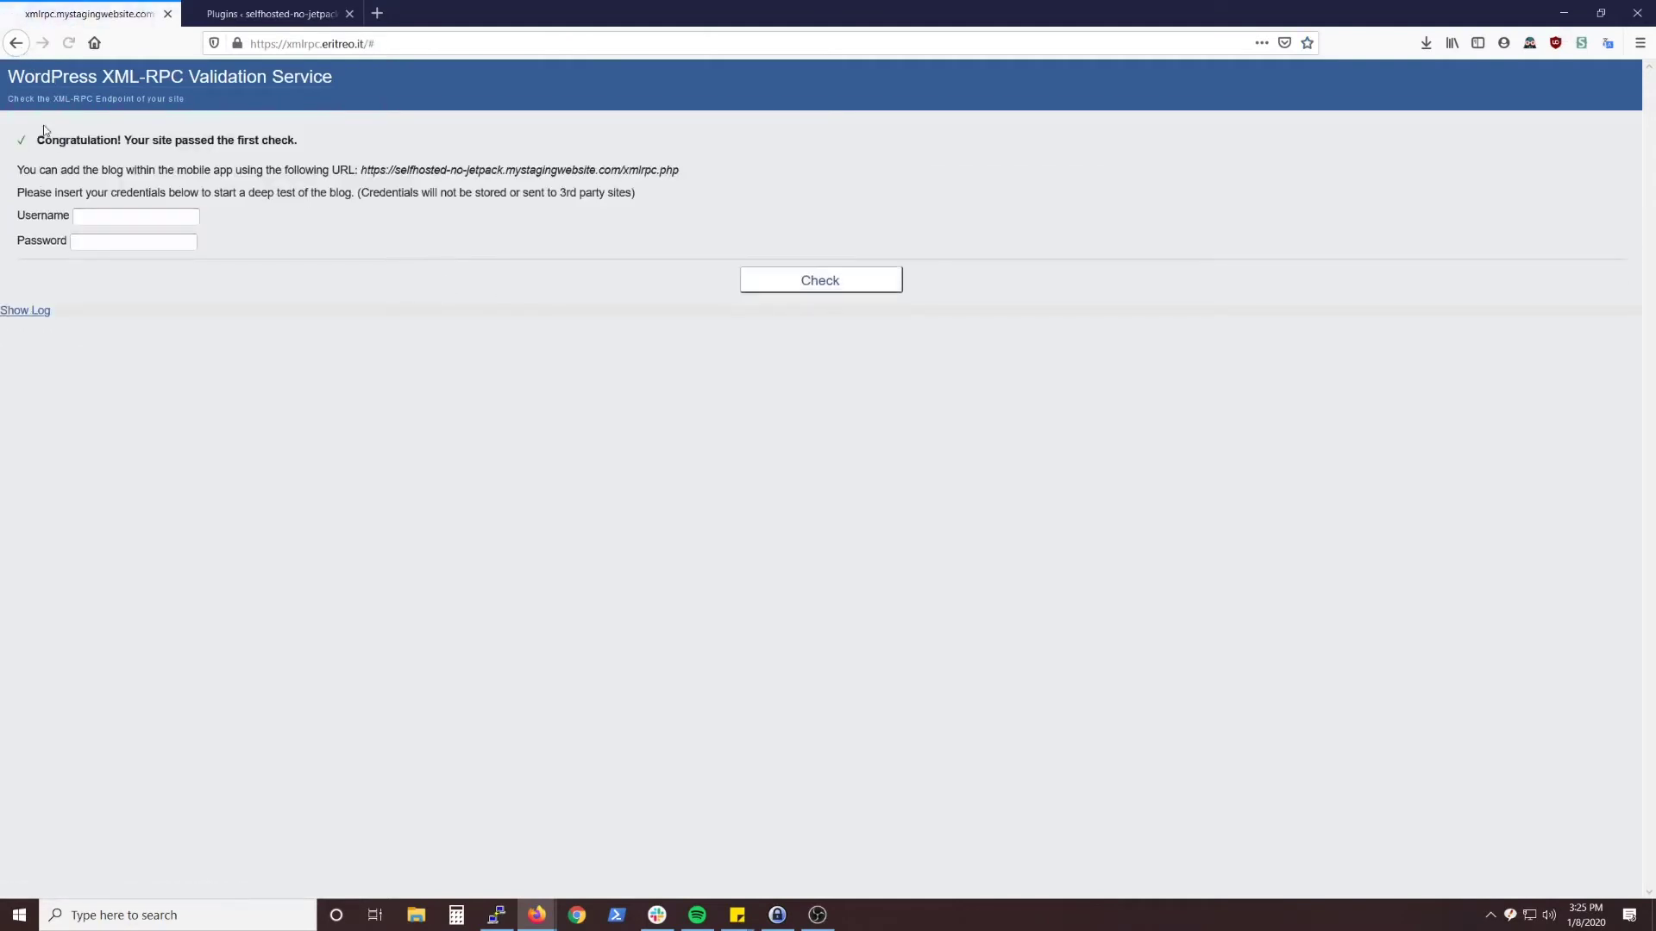
drag(43, 129, 701, 224)
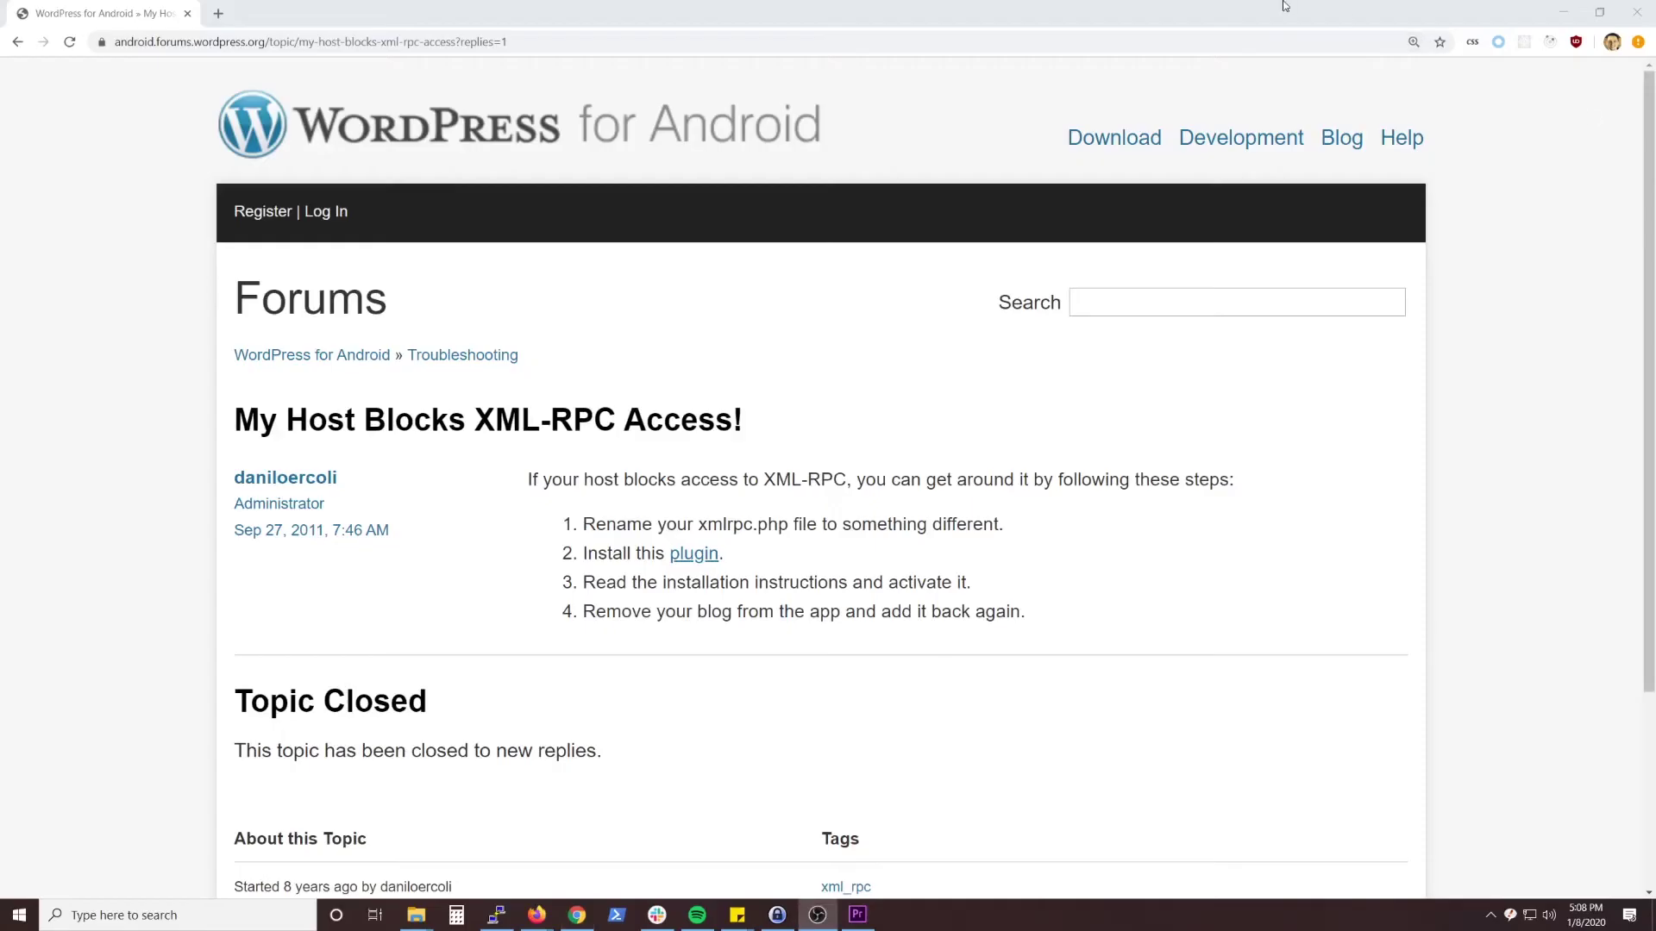
Highlight the forum post's workaround steps, then view the linked Rename XMLRPC plugin page
drag(261, 434, 887, 439)
click(888, 438)
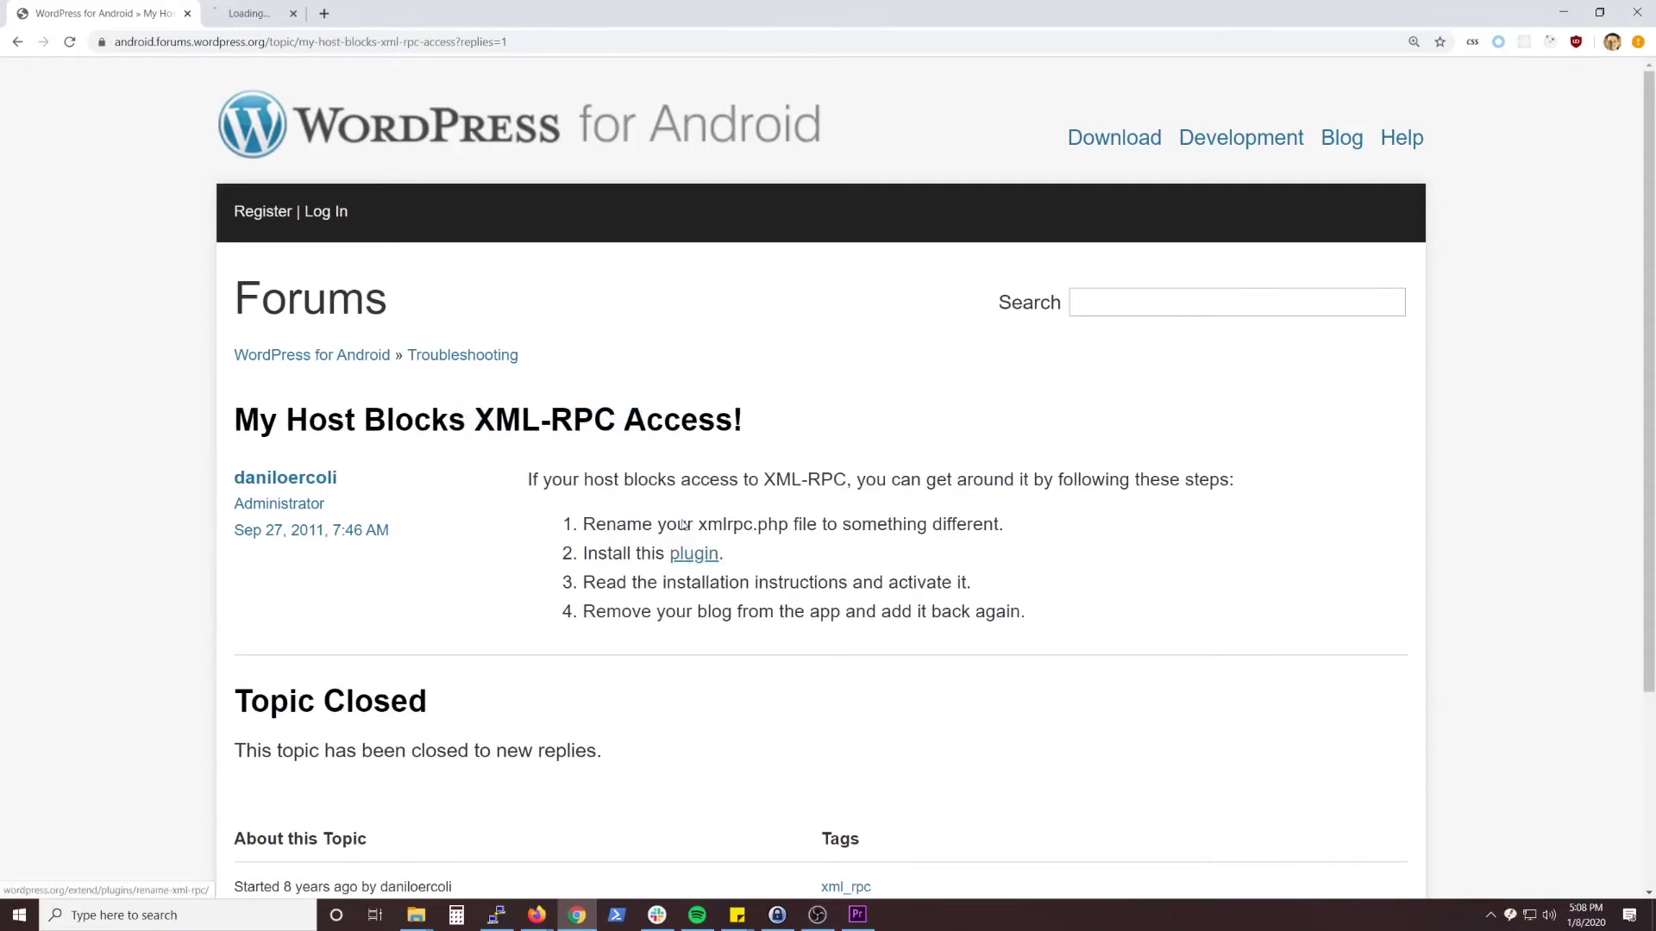
click(270, 13)
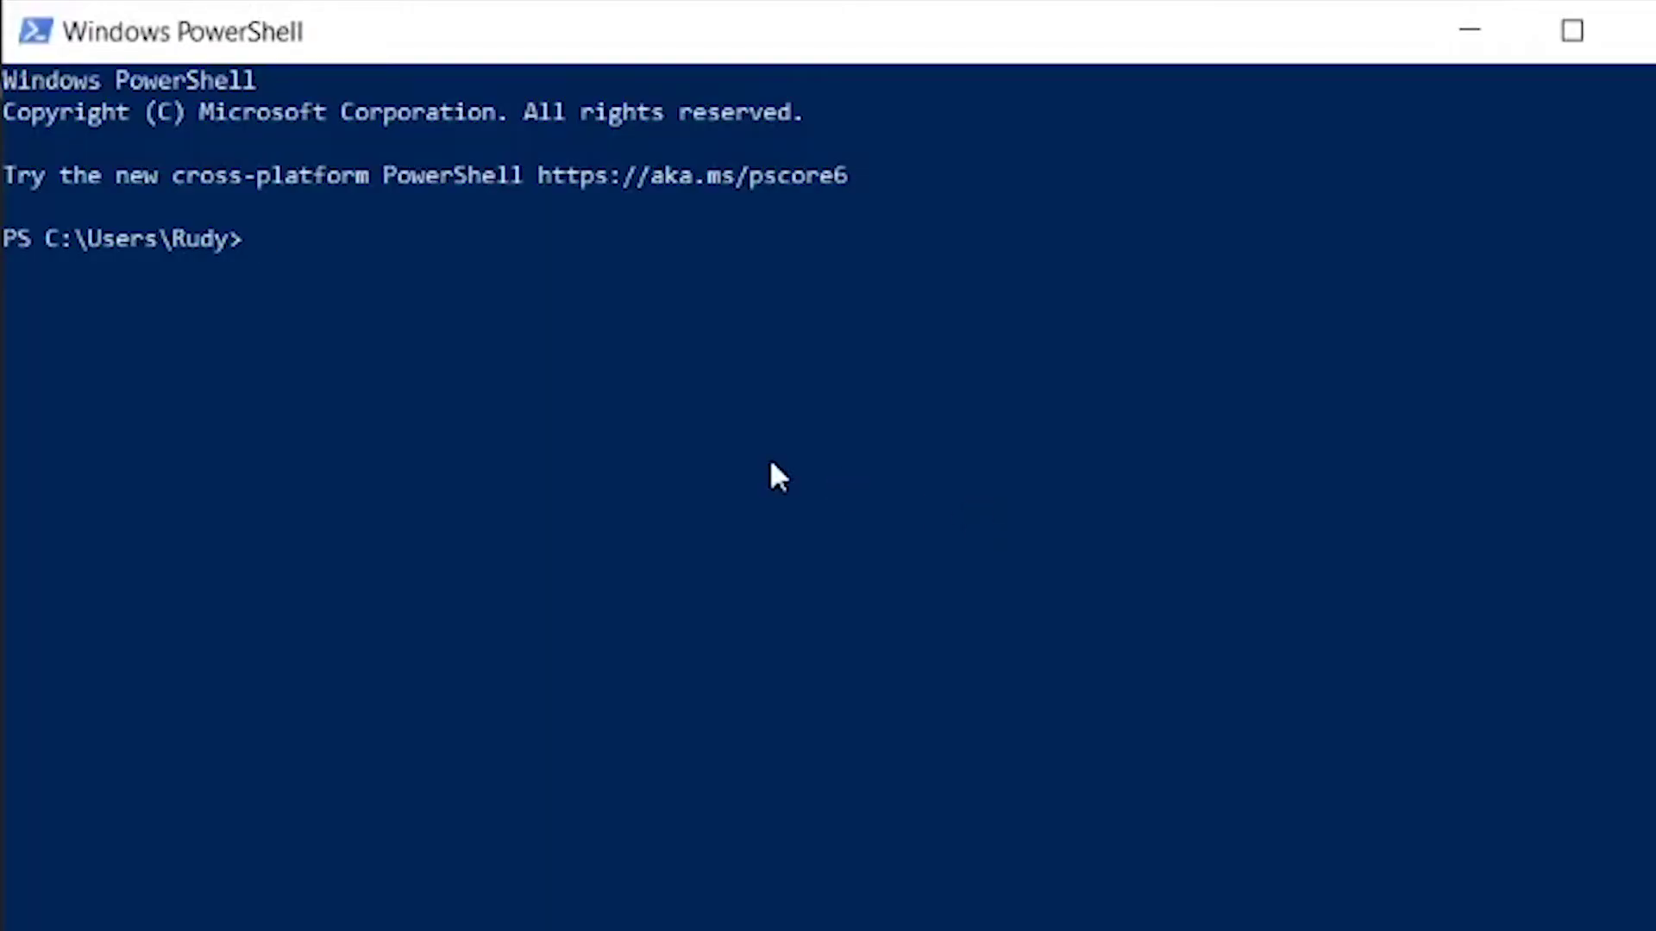
Run the ratelimit script and begin entering the blog's address at its URL prompt
text(ratelimit)
key(Return)
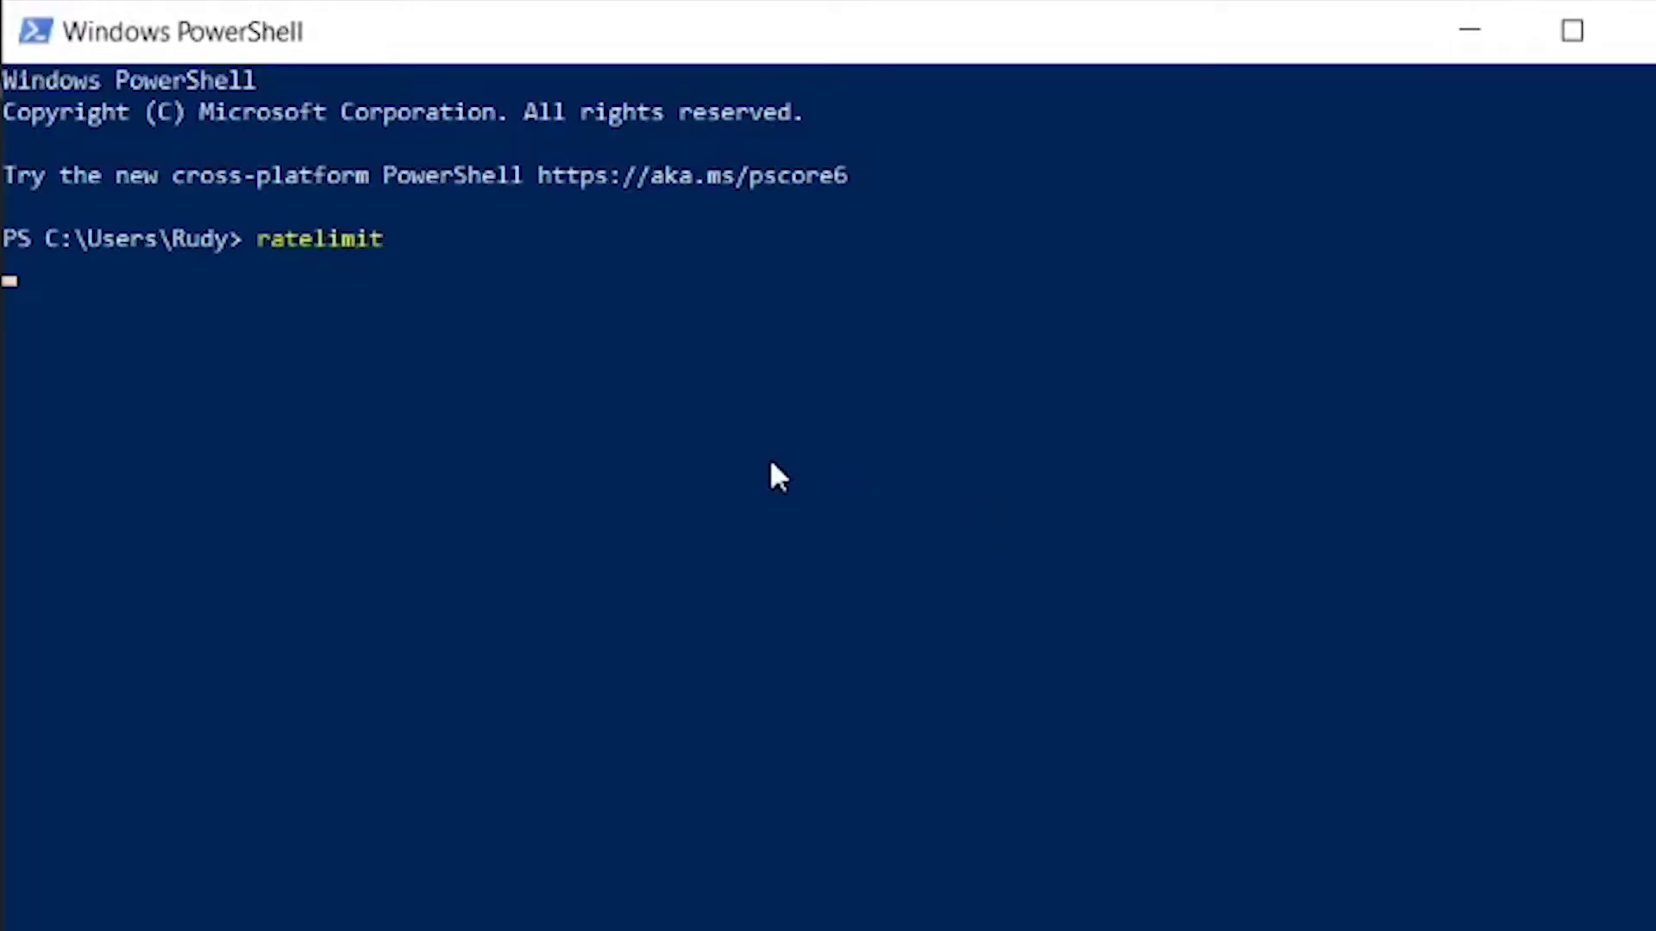
text(rudyfaile.com)
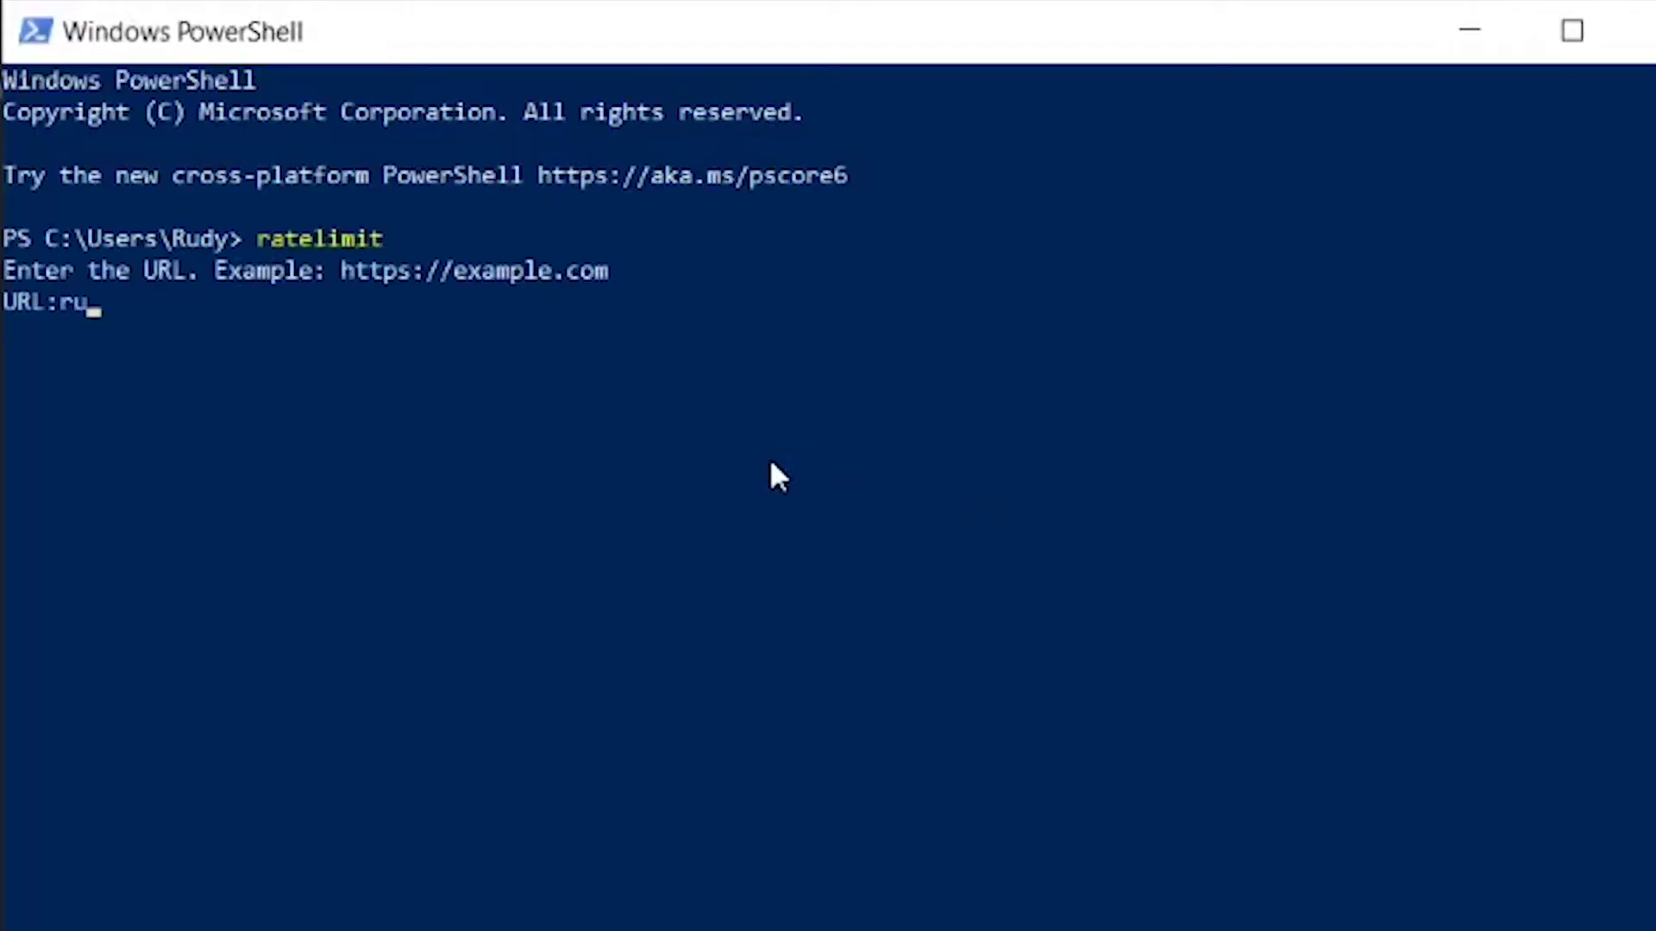
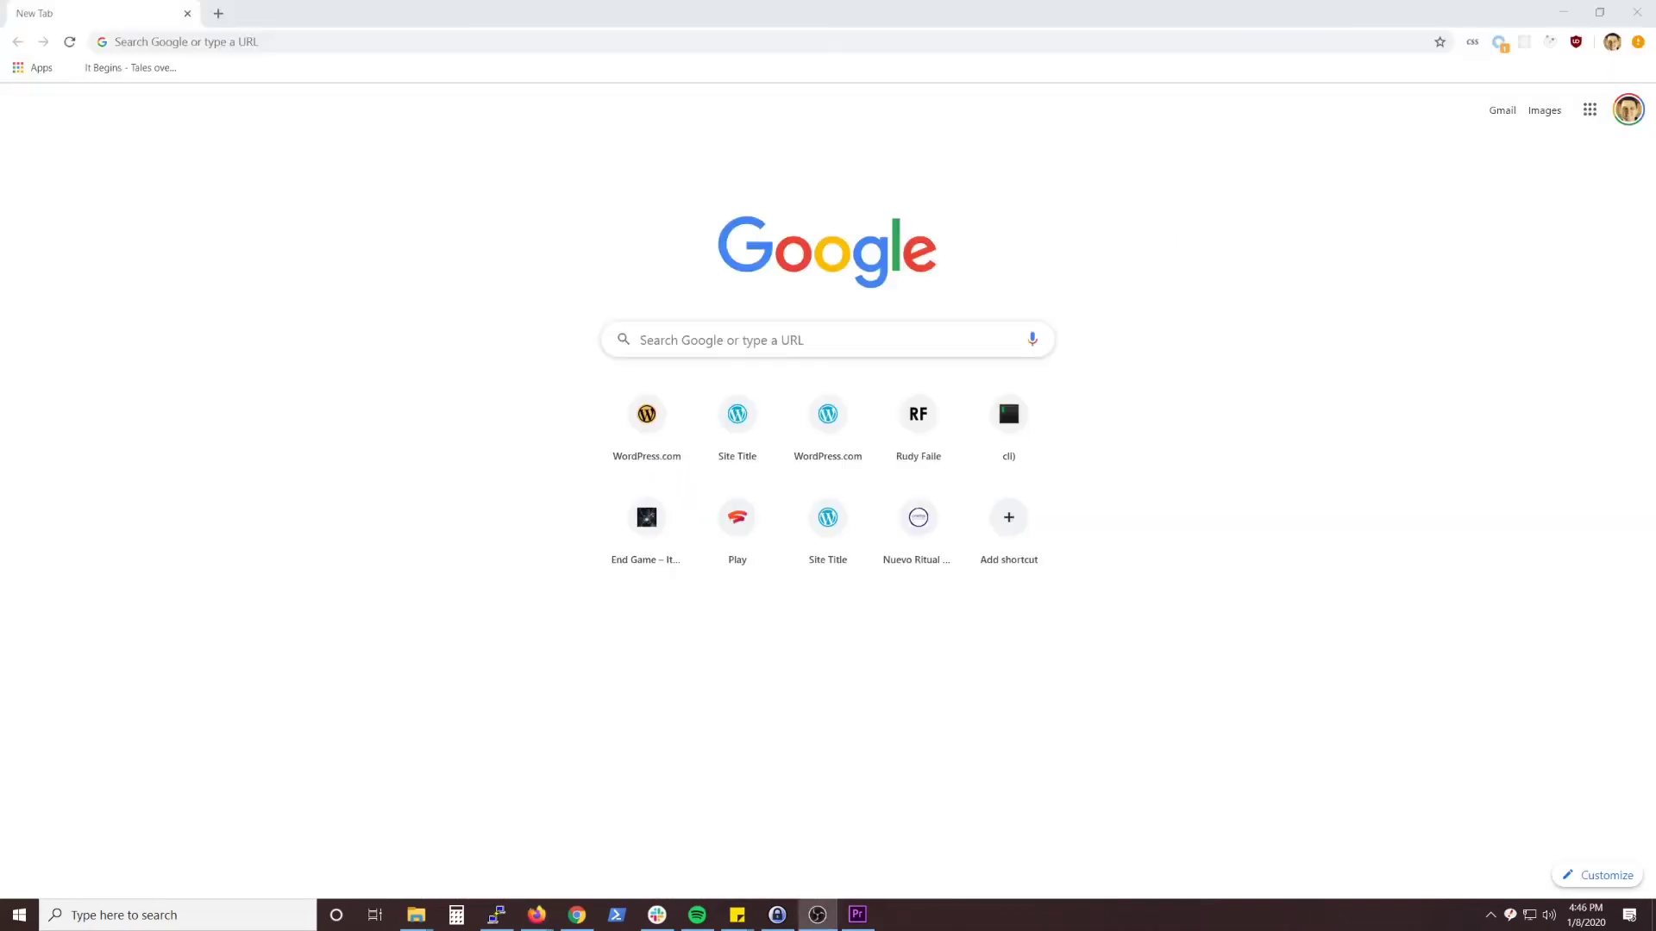
Search Google for 'xmlrpc' and open the 'What is XML-RPC?' result
click(718, 344)
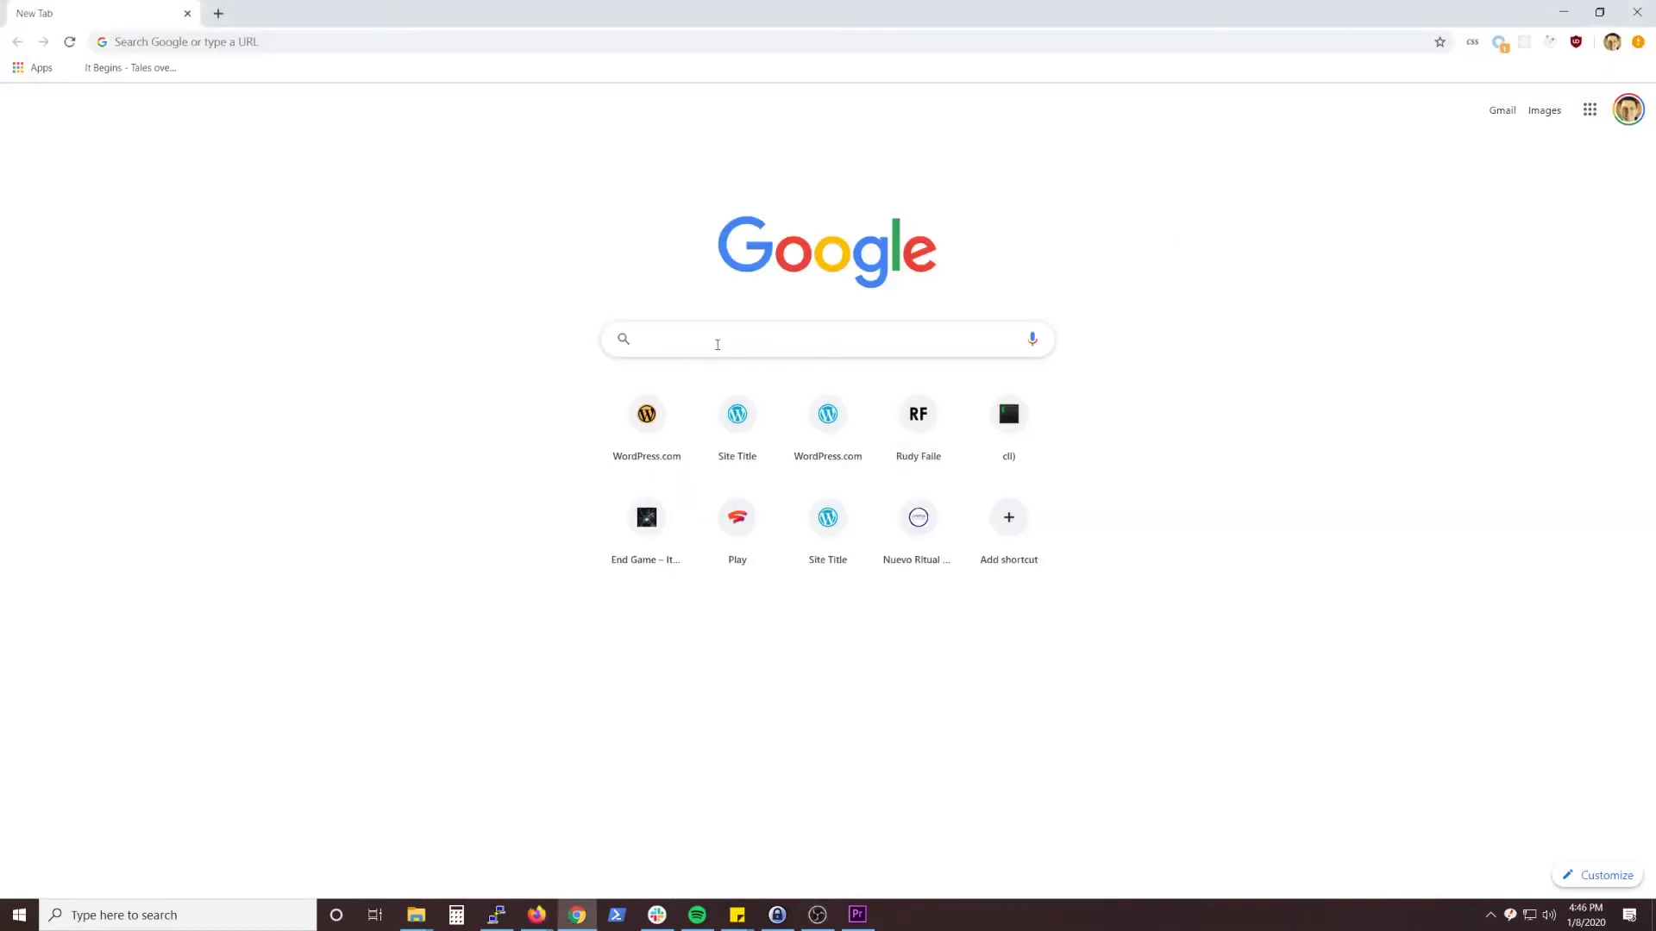
text(xmlrpc)
key(Return)
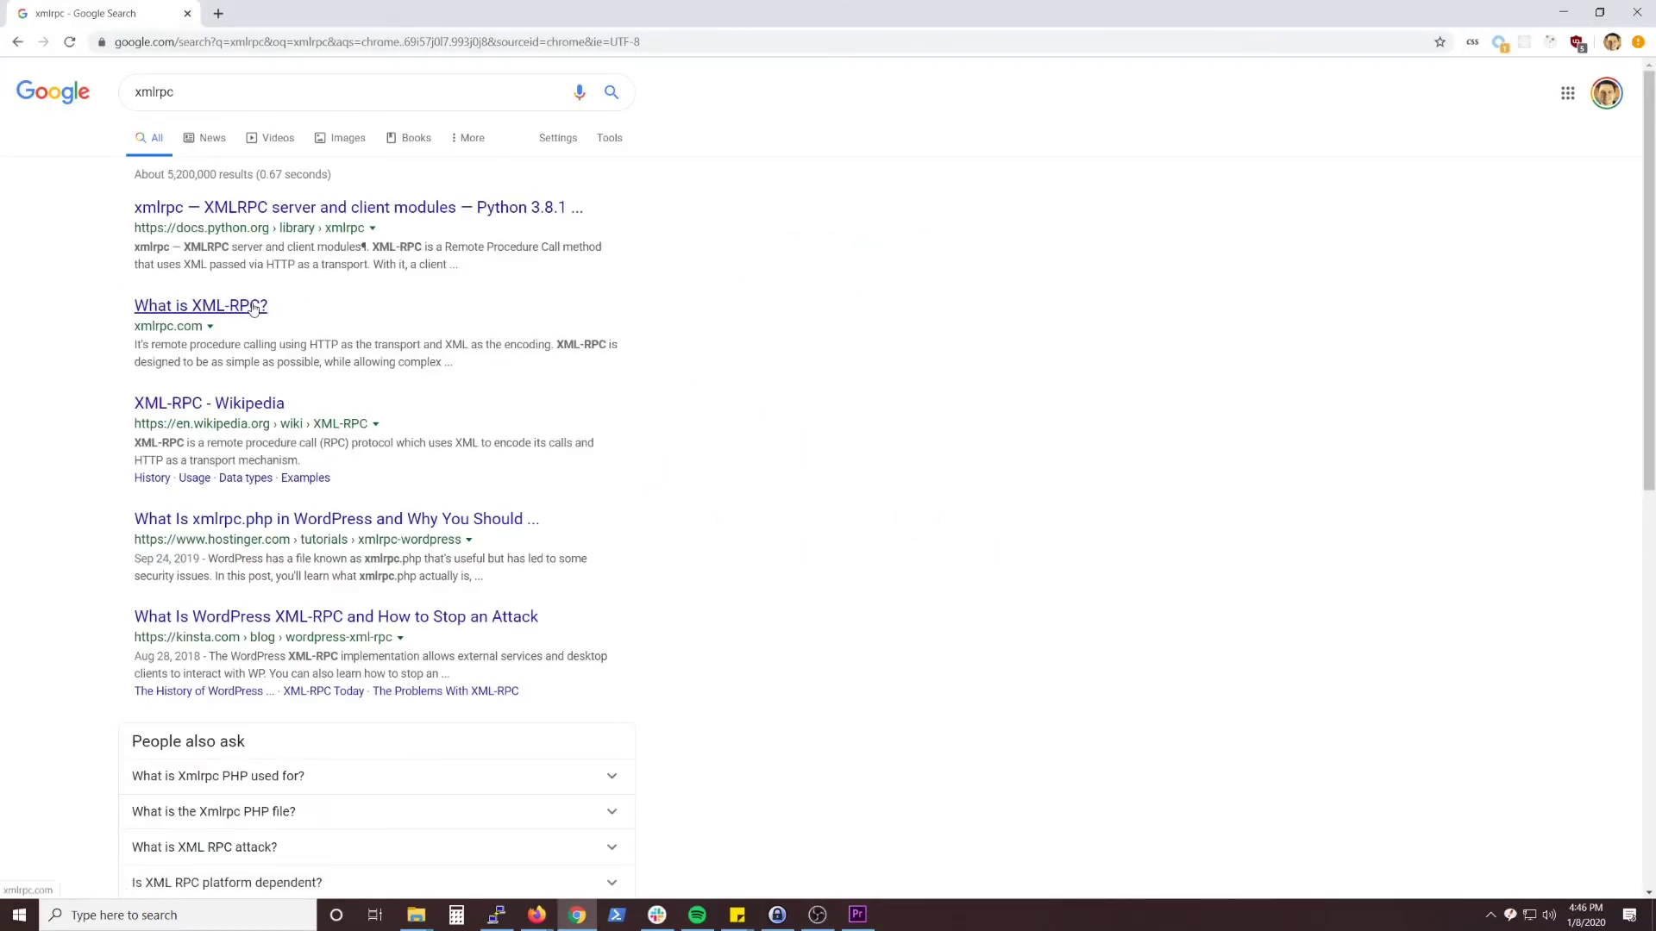
click(257, 309)
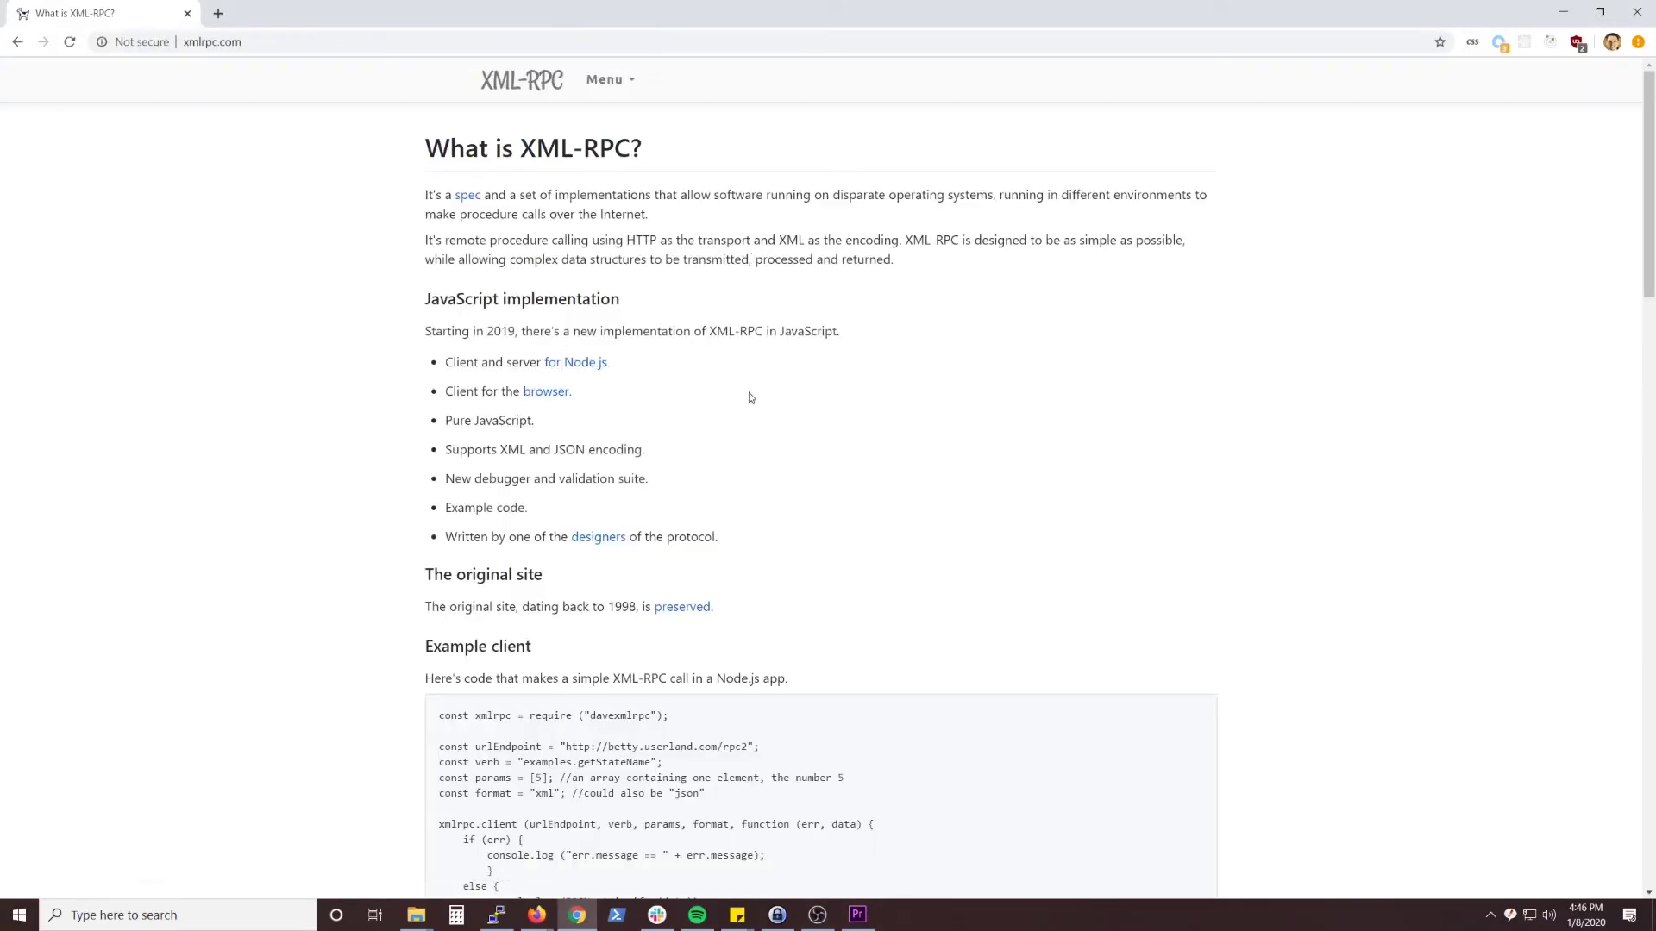
Read through the What is XML-RPC? page, then return to the xmlrpc search results
scroll(748, 401, down, 2)
scroll(748, 412, down, 11)
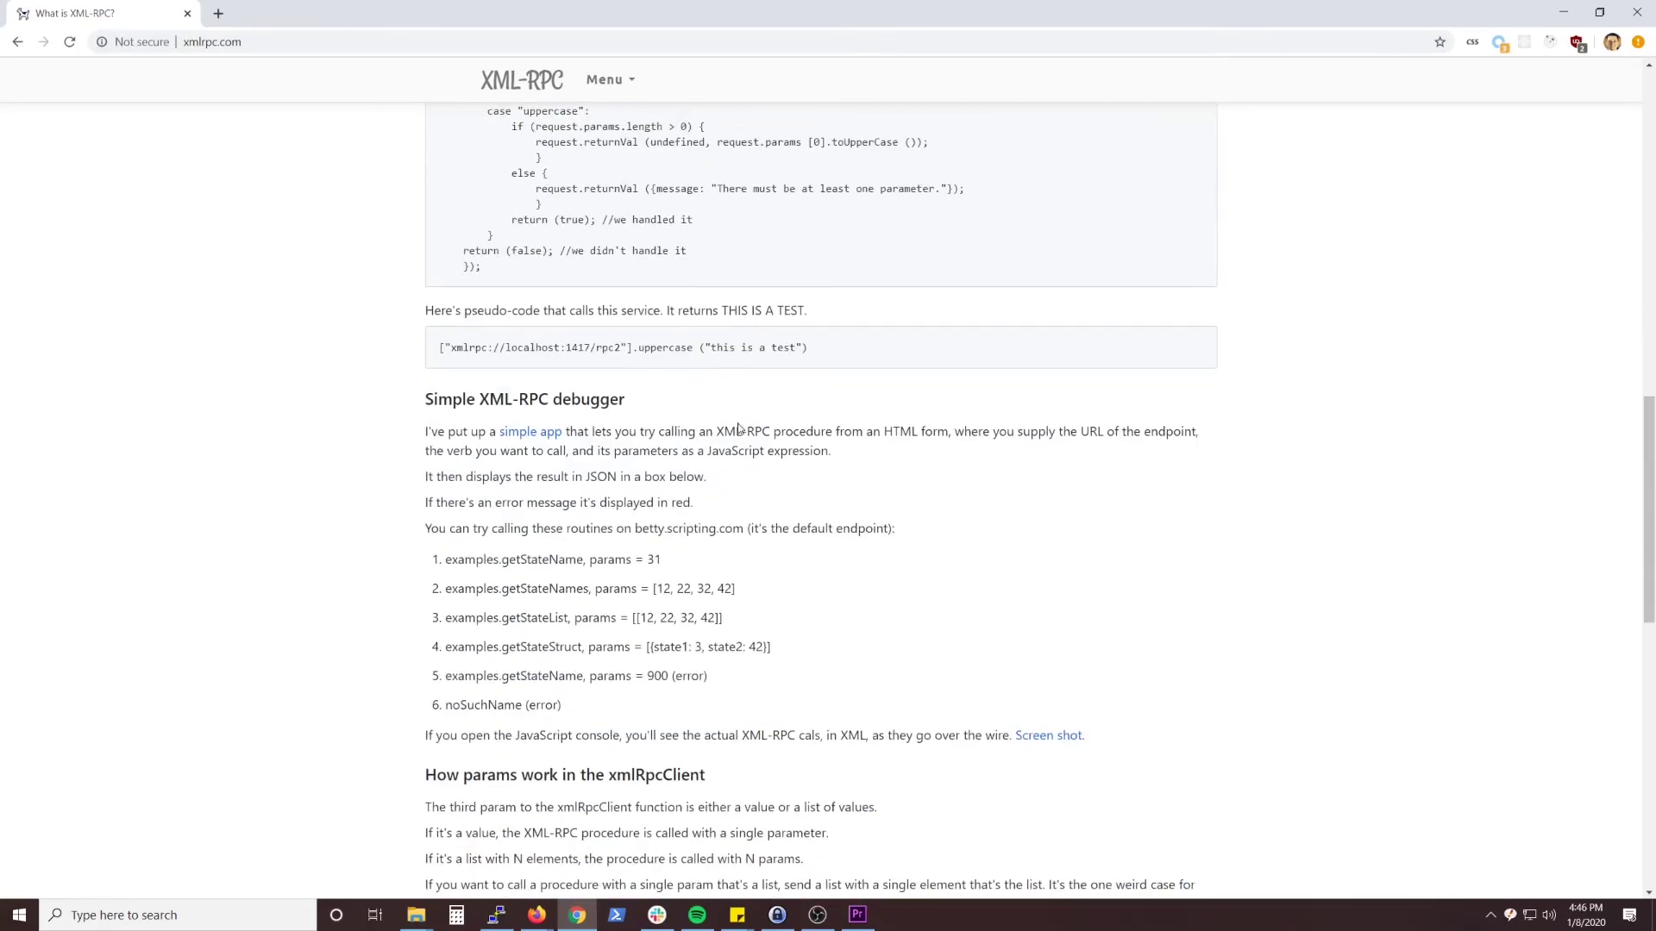
scroll(414, 295, down, 3)
click(13, 41)
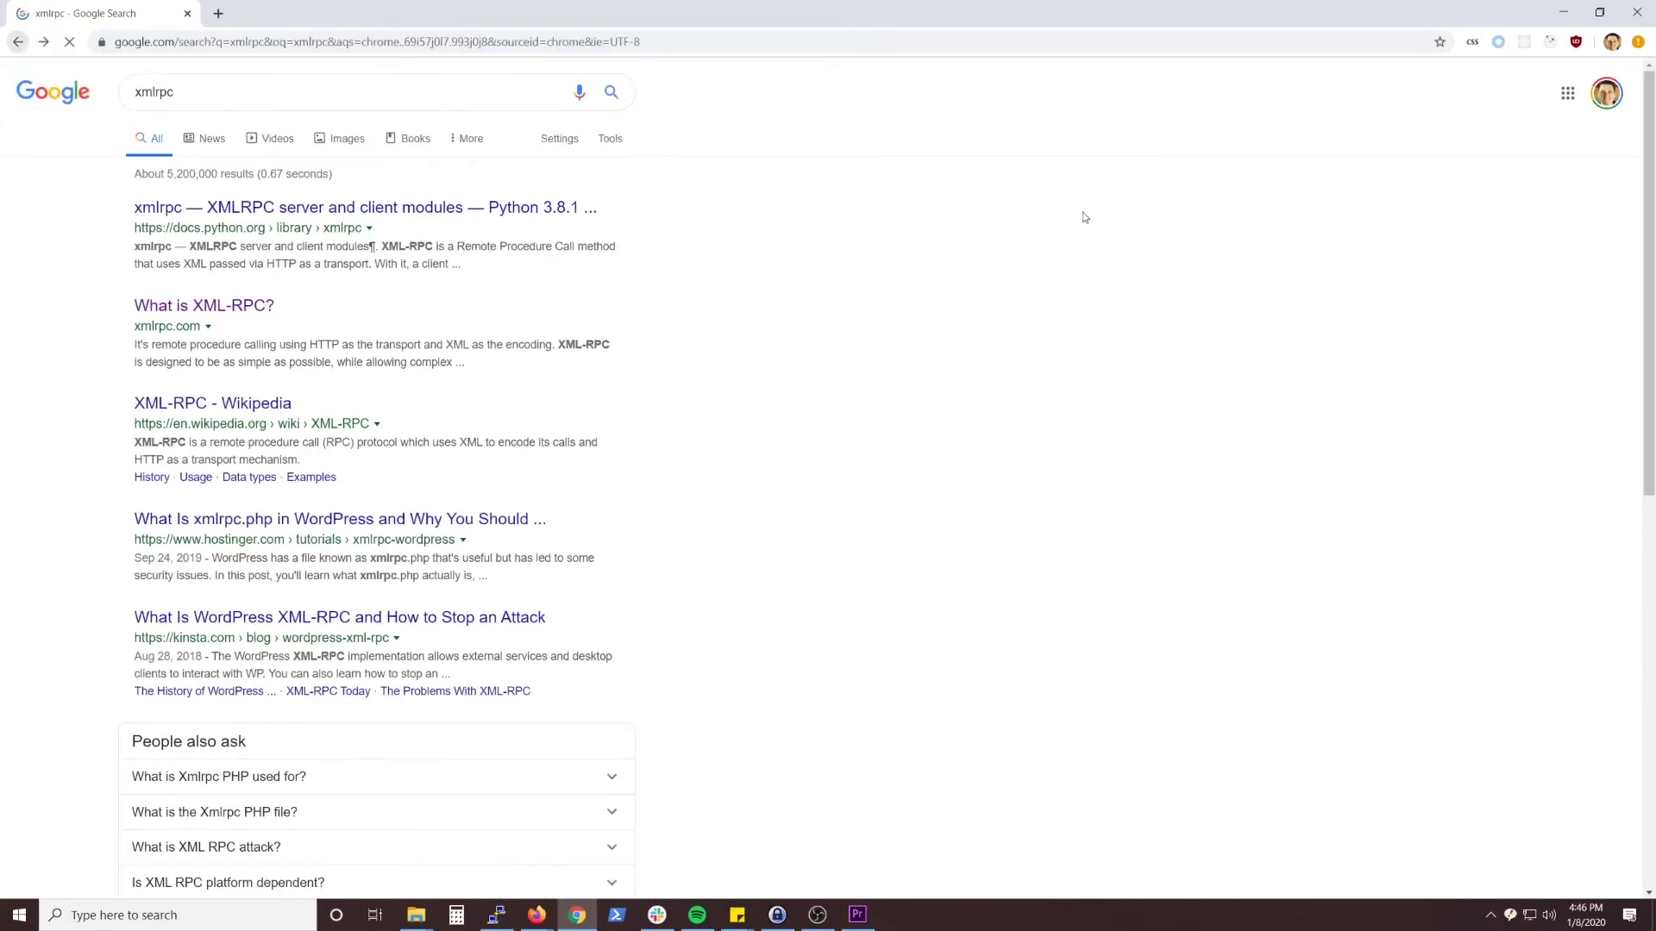
click(447, 43)
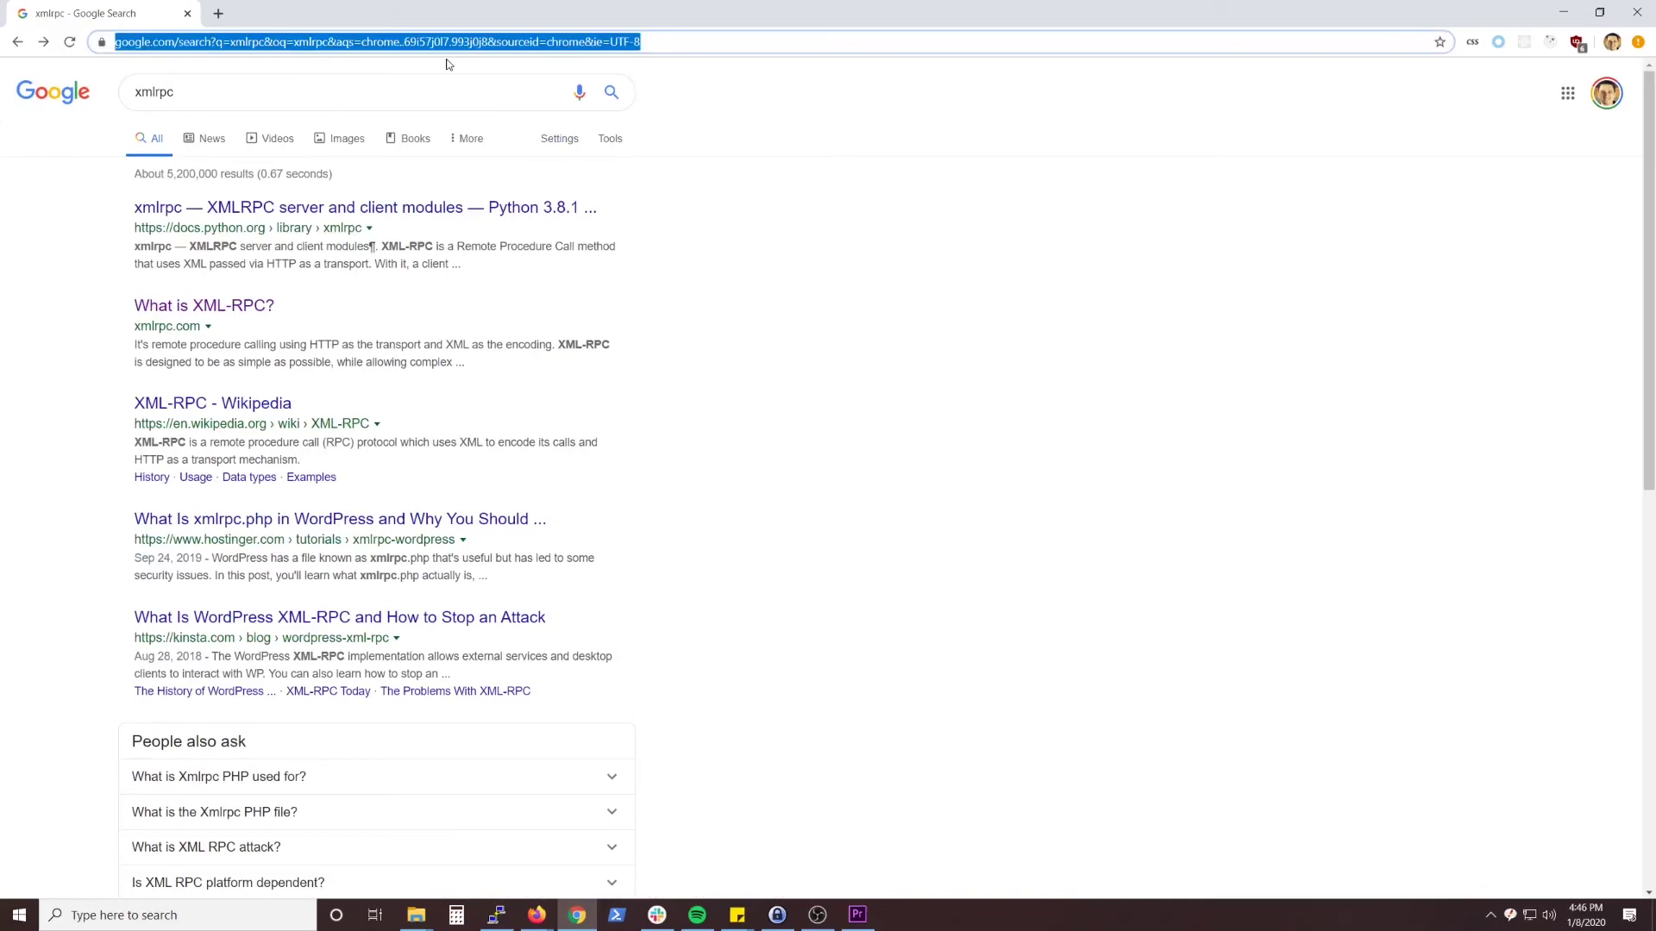
Visit wordpress.com/xmlrpc.php, then load wordpress.org and append /xmlrpc.php to its address
text(wordpress.com/)
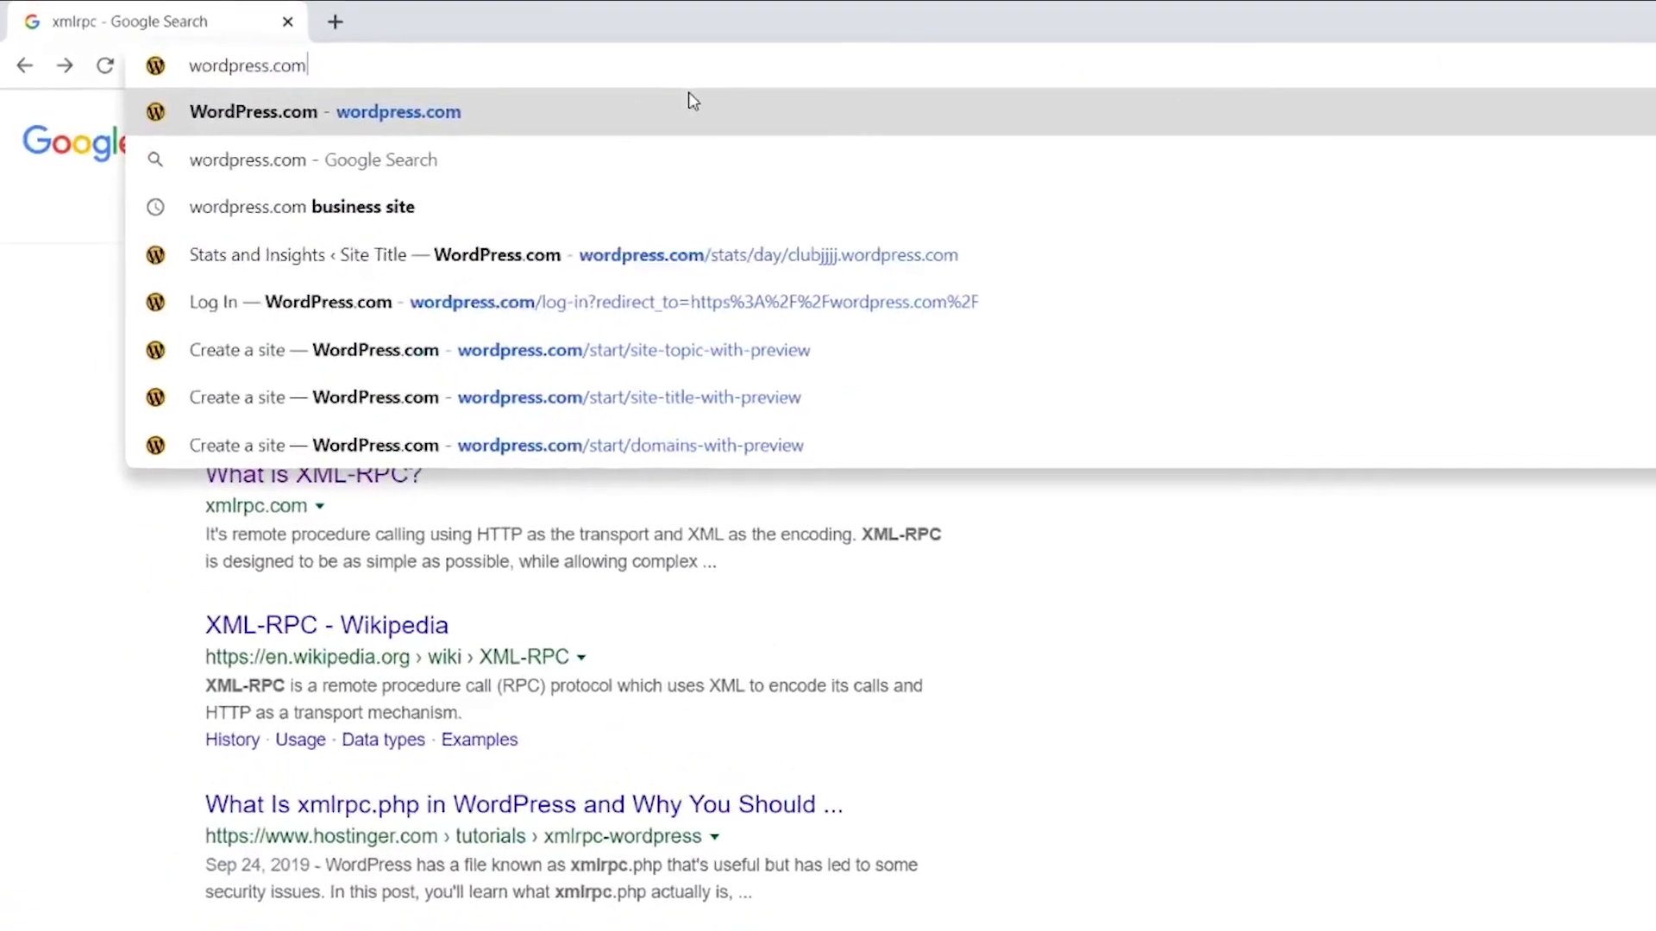
text(xmlrp)
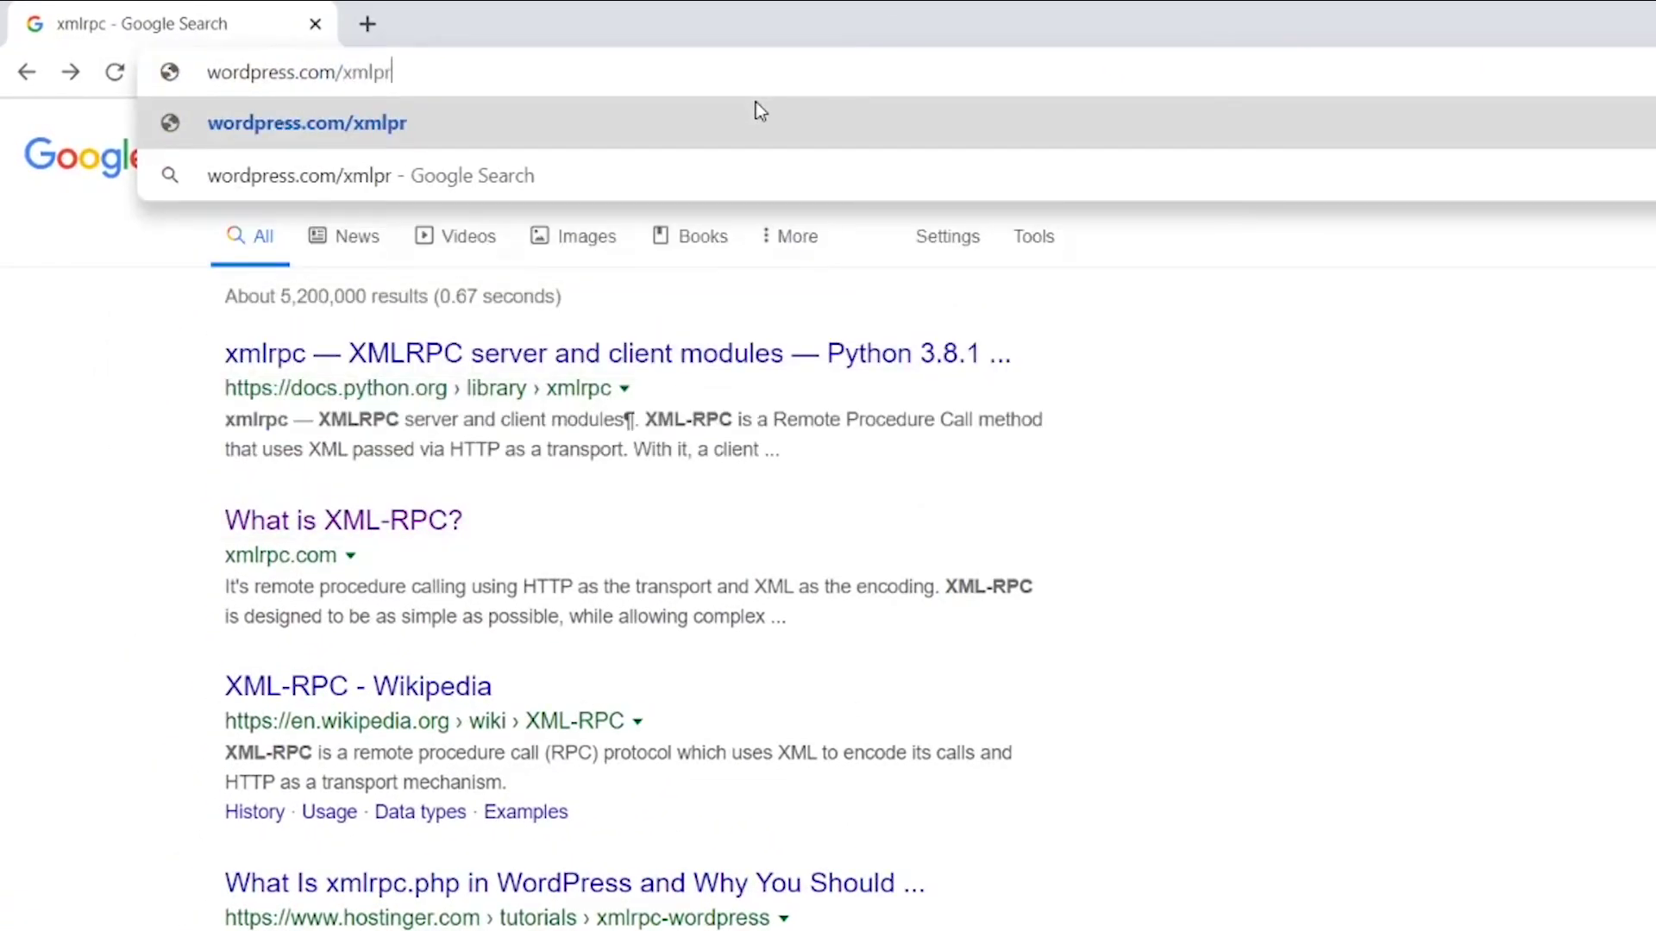
text(c.php)
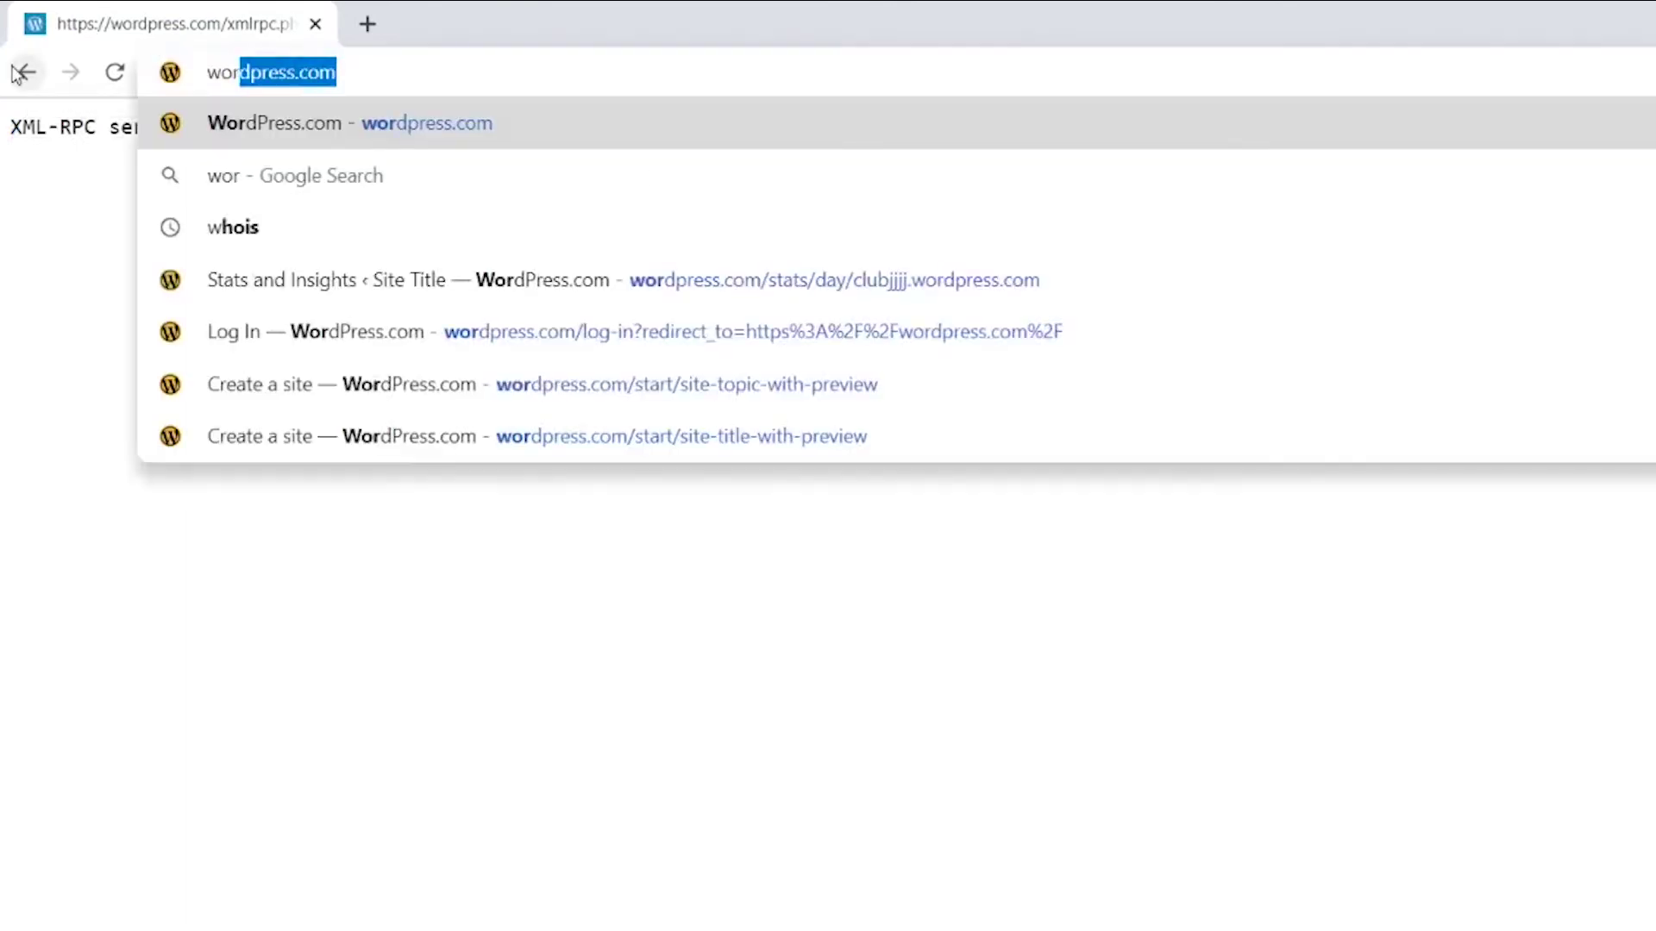
text(dpre)
text(g)
key(Return)
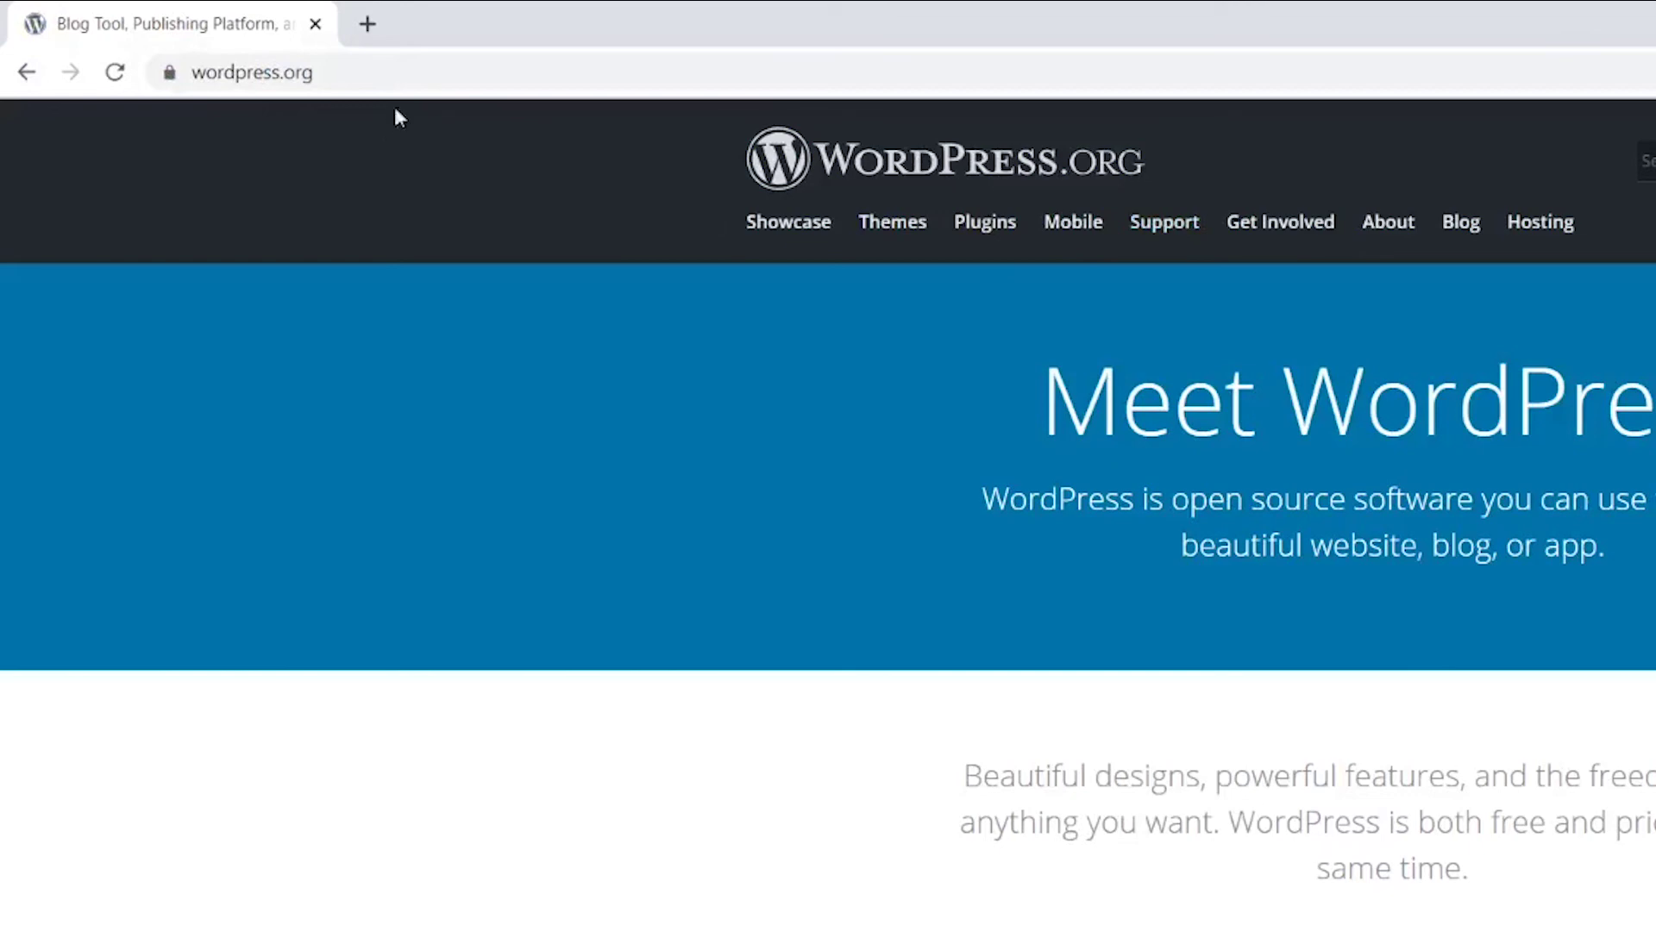
click(453, 73)
text(/xmlrpc.php)
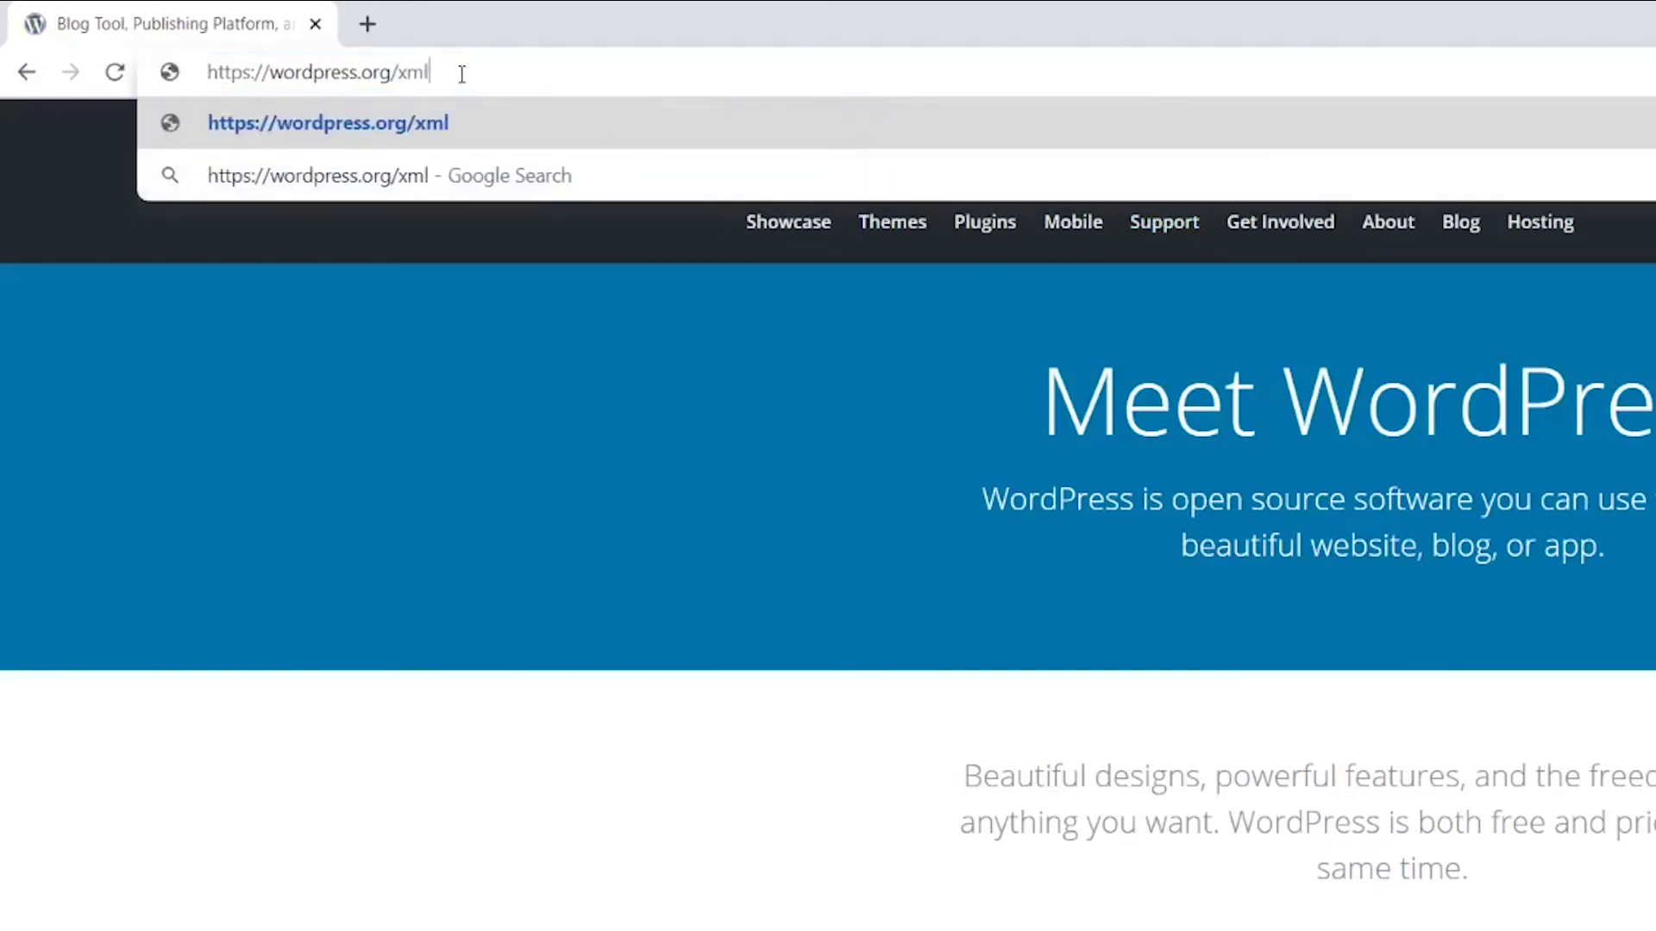